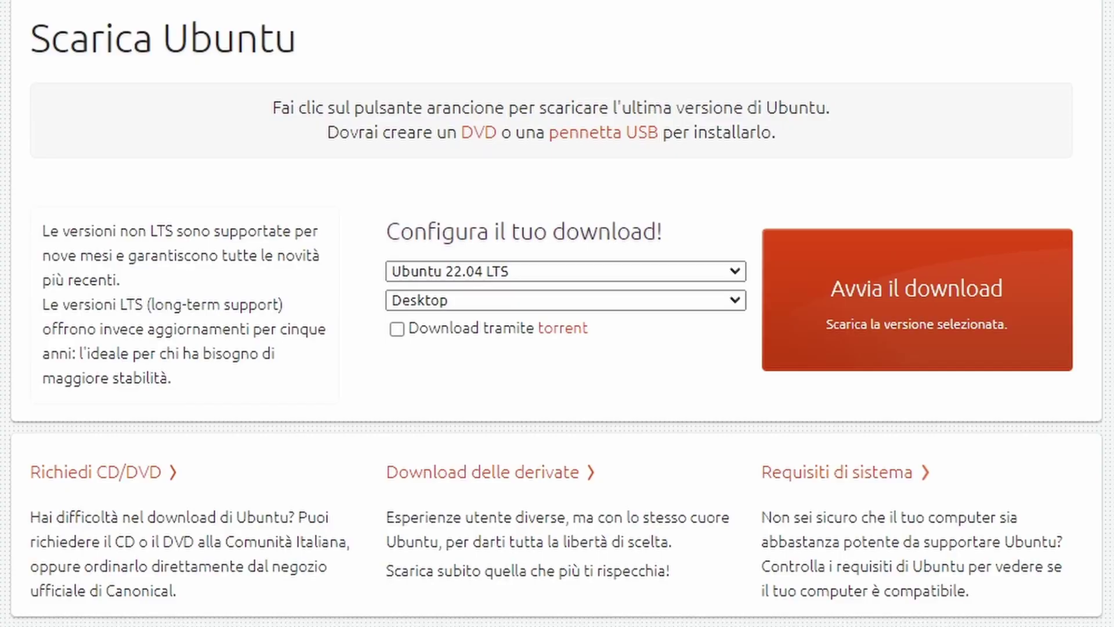
- Select Ubuntu 22.04 LTS and the Desktop edition for download on ubuntu-it.org
left_click(496, 271)
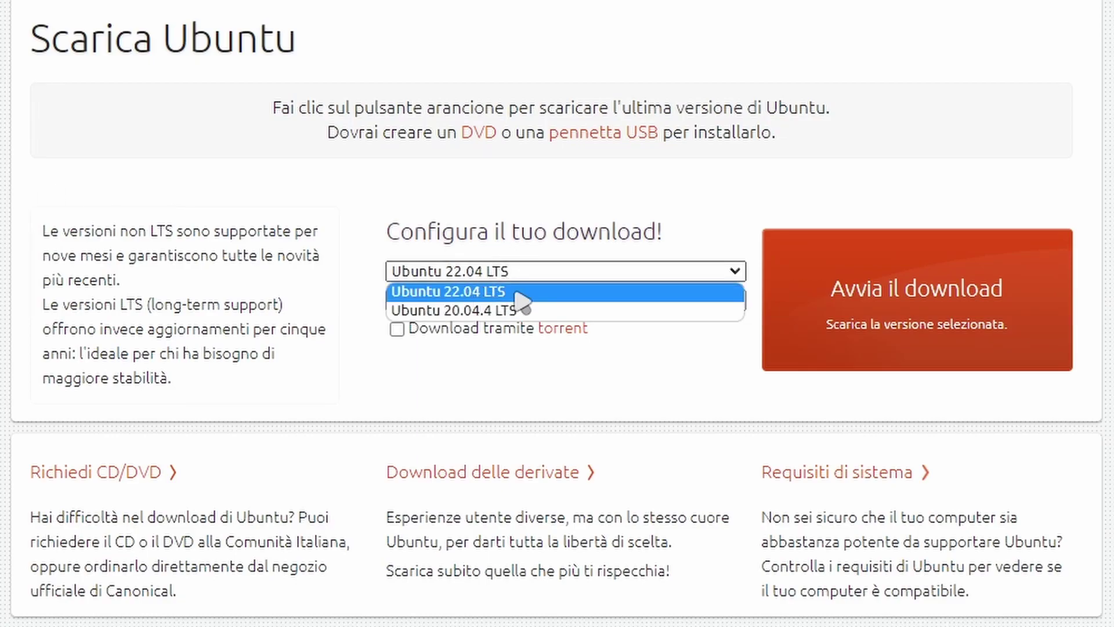
left_click(519, 293)
left_click(468, 301)
left_click(468, 318)
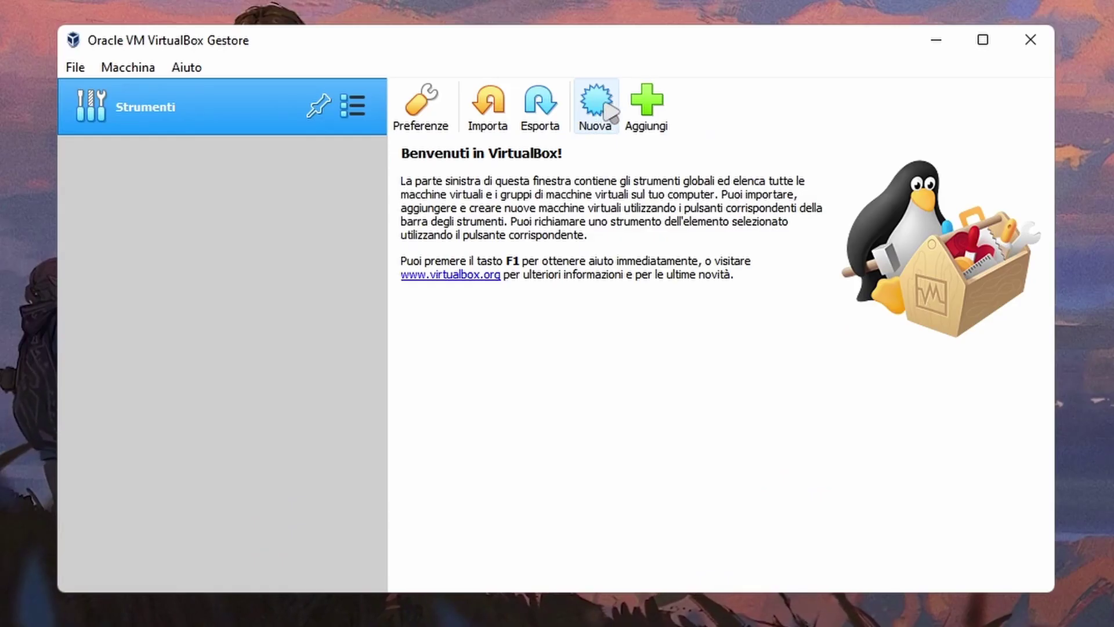
- Start a new virtual machine named Ubuntu, type Linux, version Ubuntu (64-bit)
left_click(607, 108)
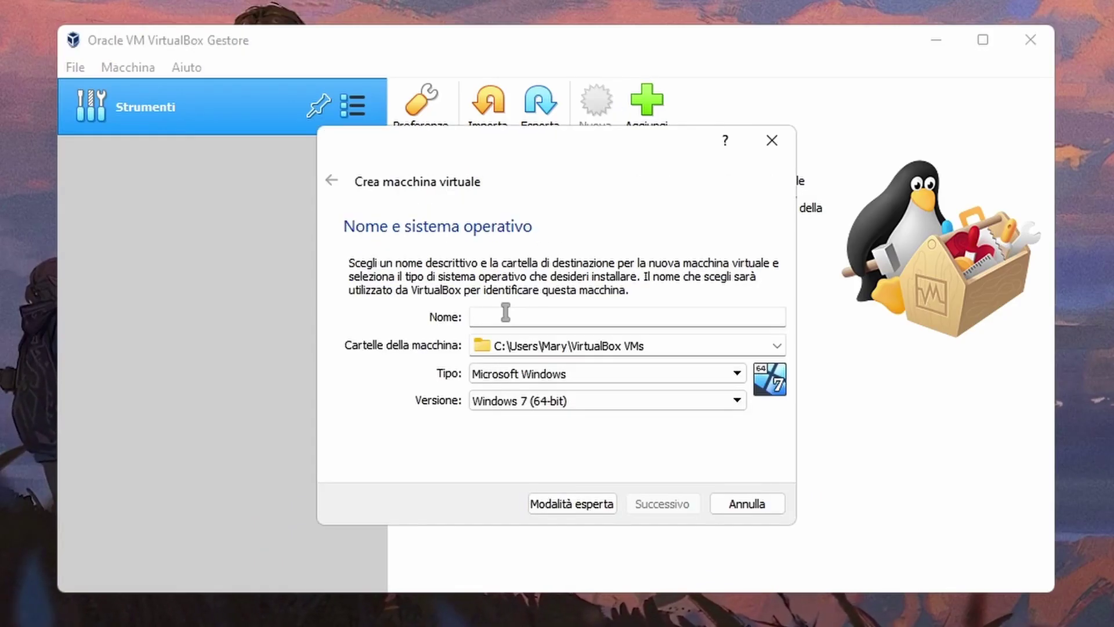
left_click(505, 312)
type("Ubuntu")
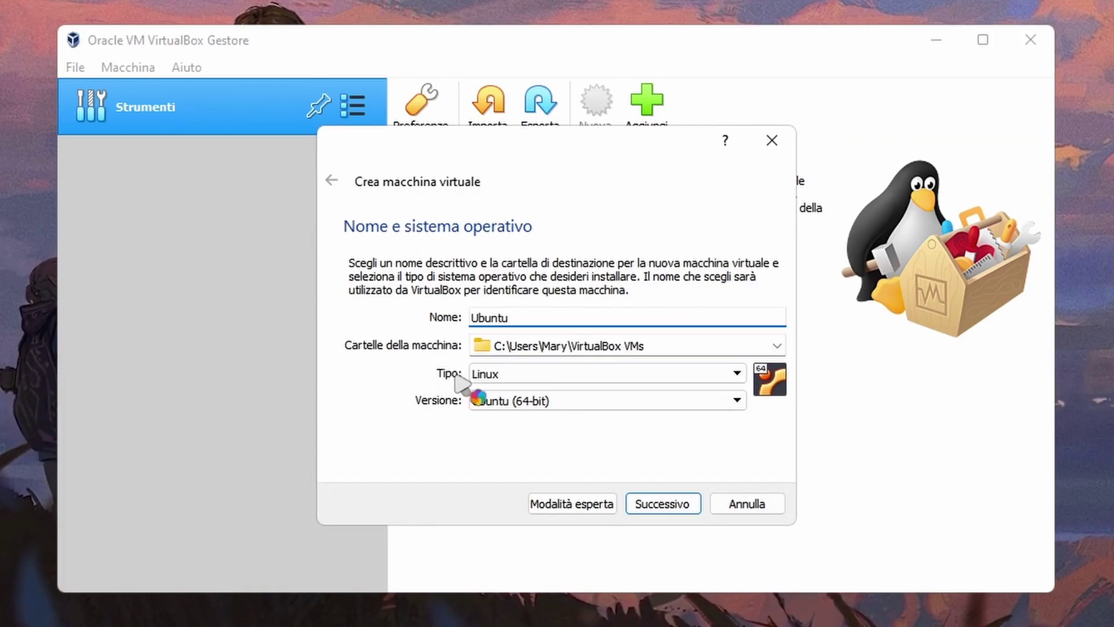
left_click(514, 376)
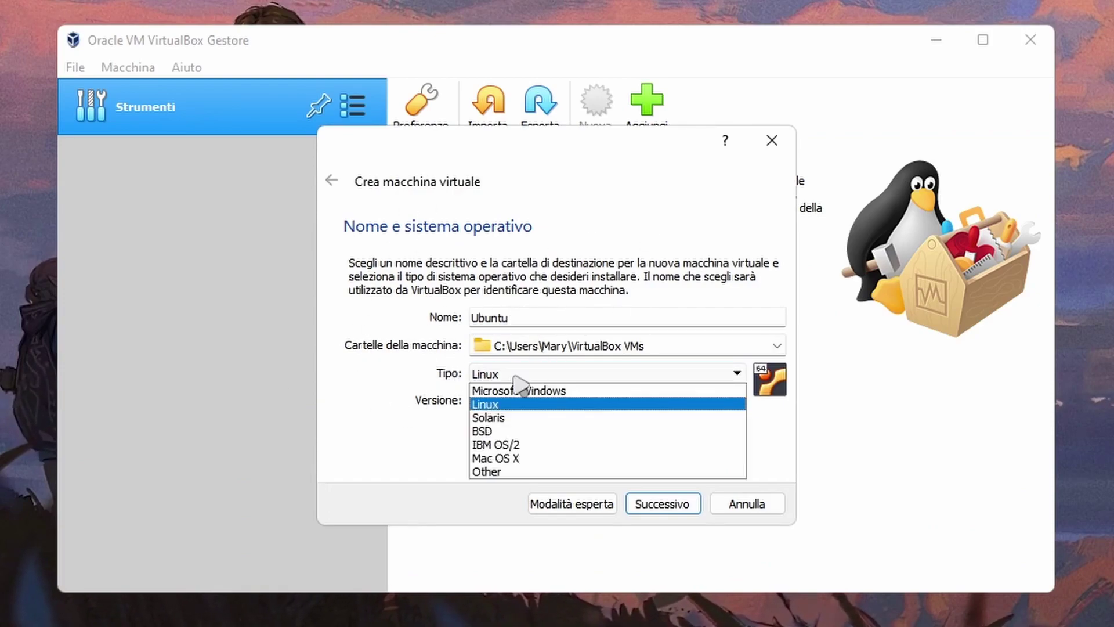
left_click(517, 375)
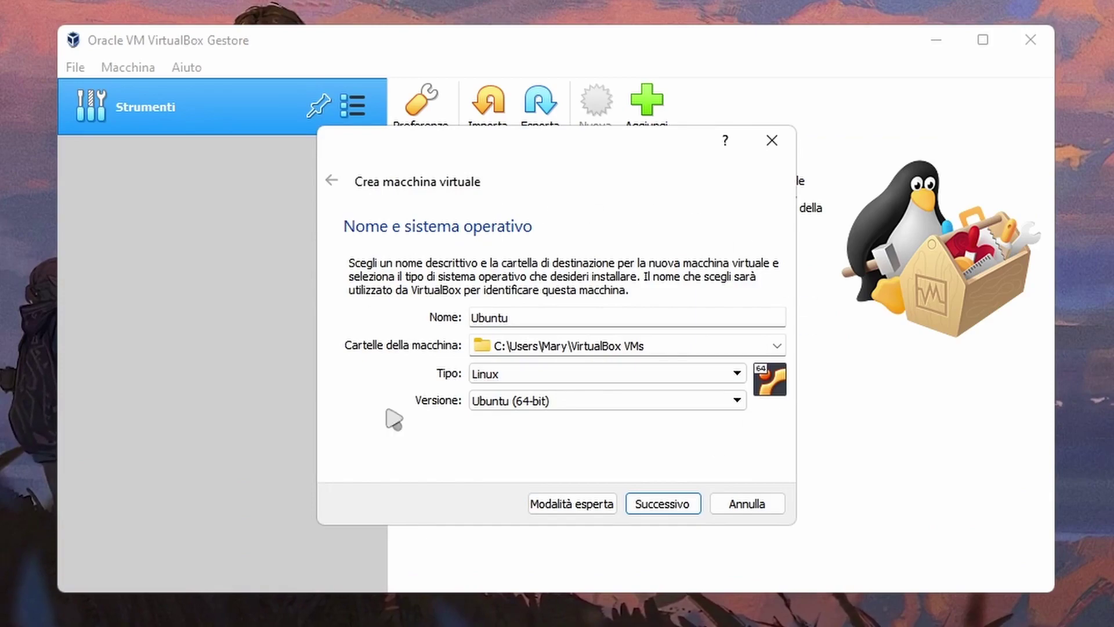
left_click(520, 406)
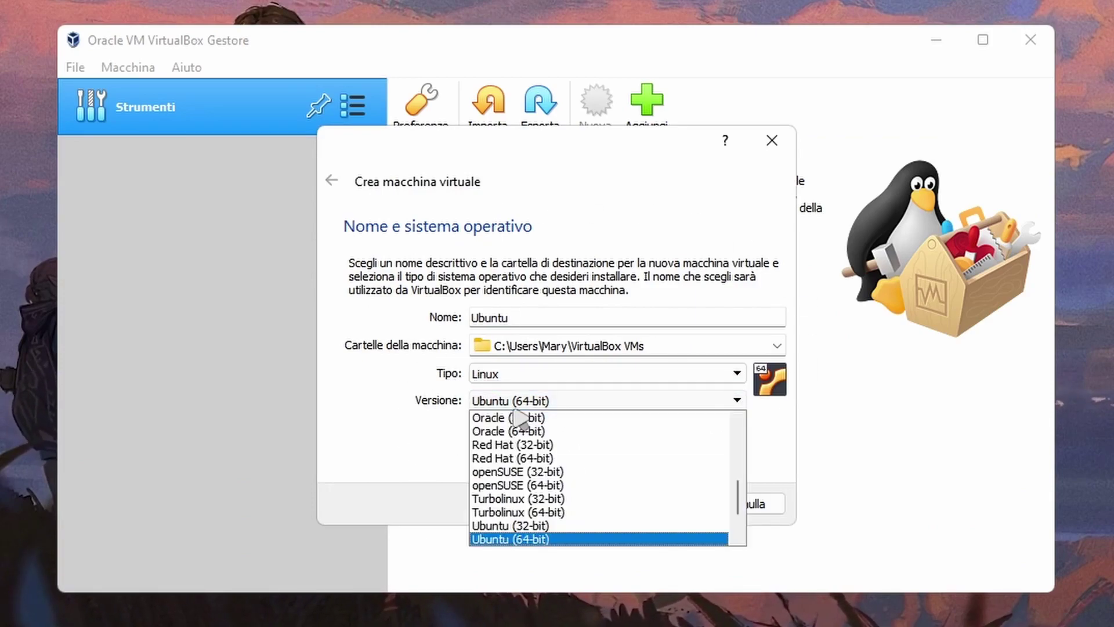
key("Escape")
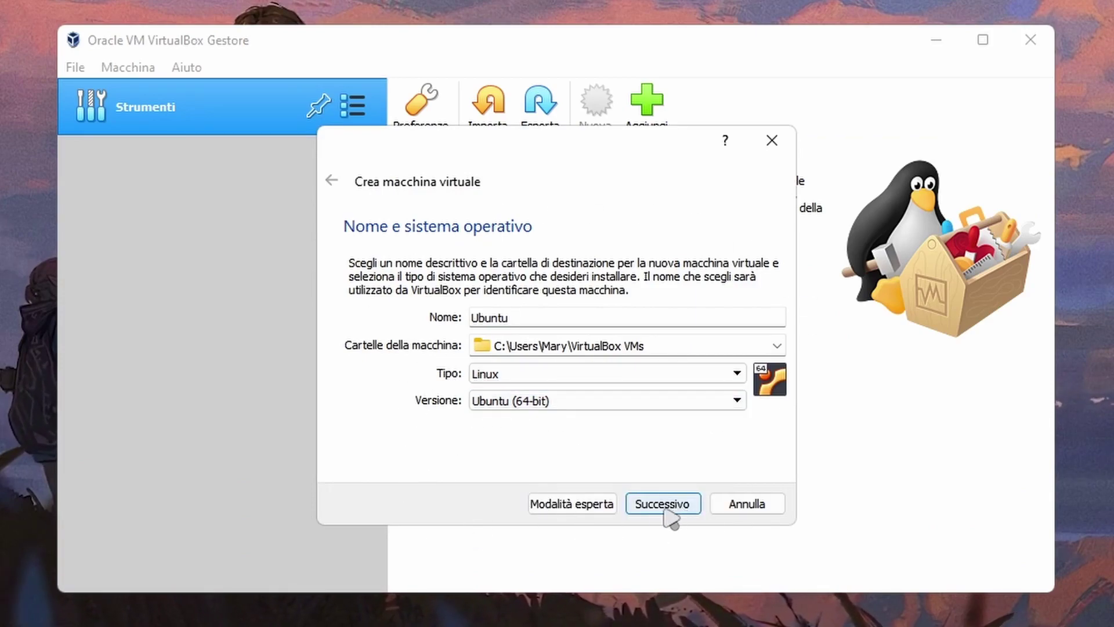
- Give the Ubuntu machine 1578 MB of memory
left_click(664, 503)
left_click_drag(373, 327, 383, 327)
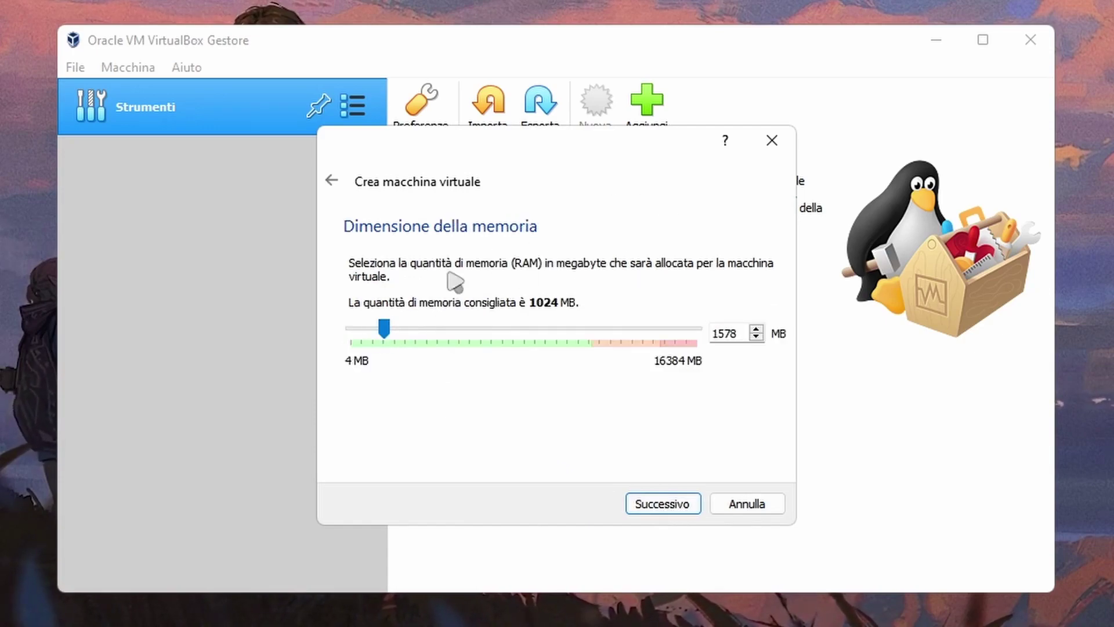
left_click(644, 502)
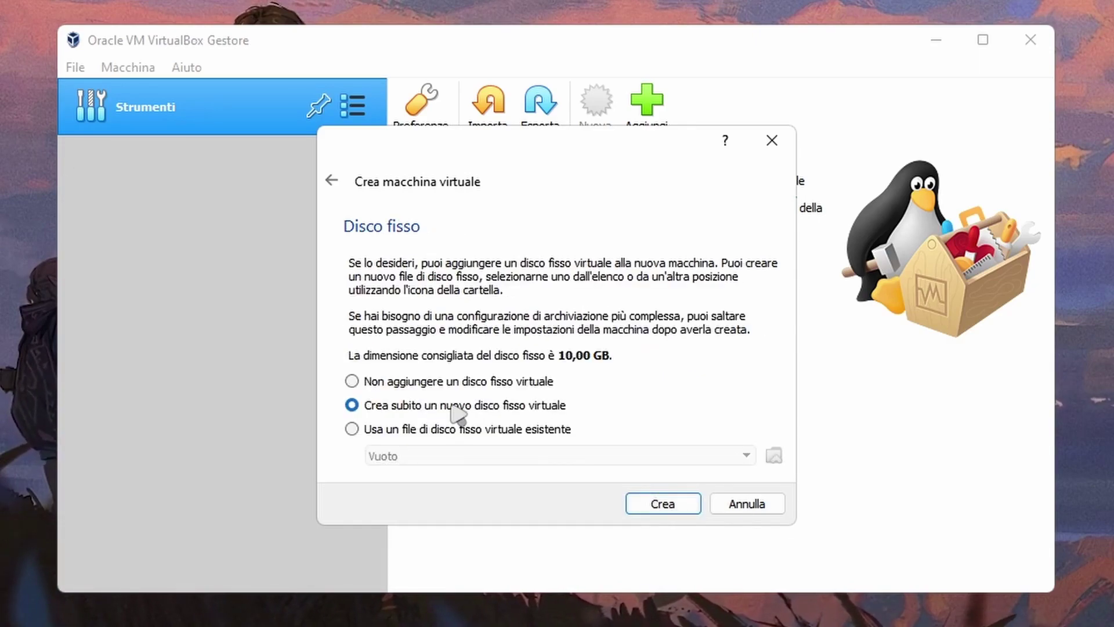
- Create a dynamically allocated 27,89 GB VDI hard disk to finish the Ubuntu machine
left_click(654, 510)
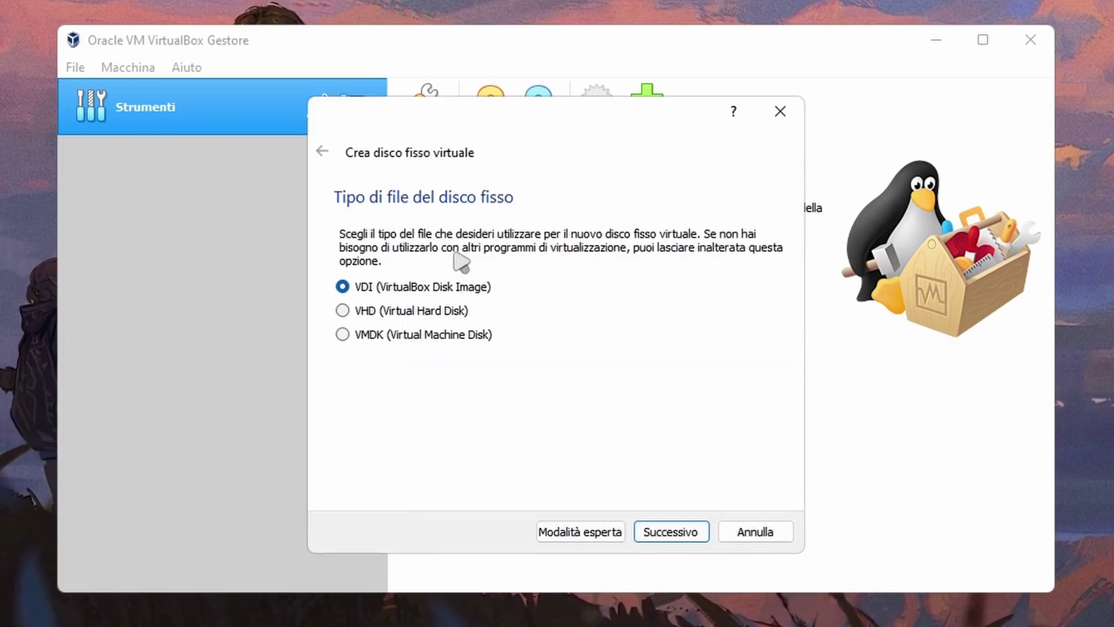
left_click(684, 540)
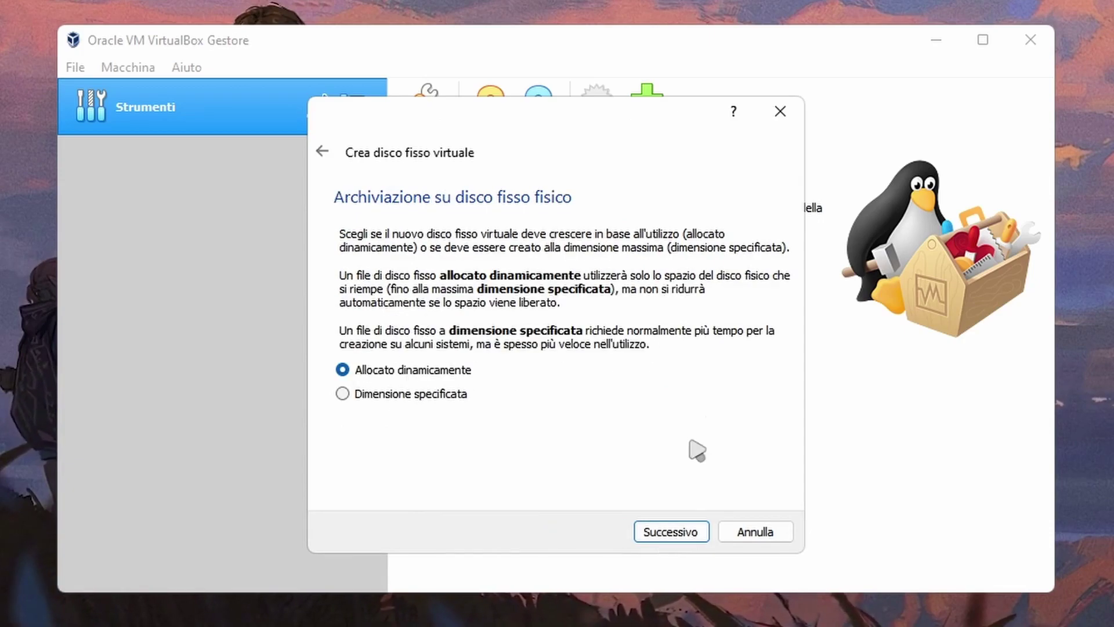
left_click(658, 537)
left_click_drag(542, 343, 573, 357)
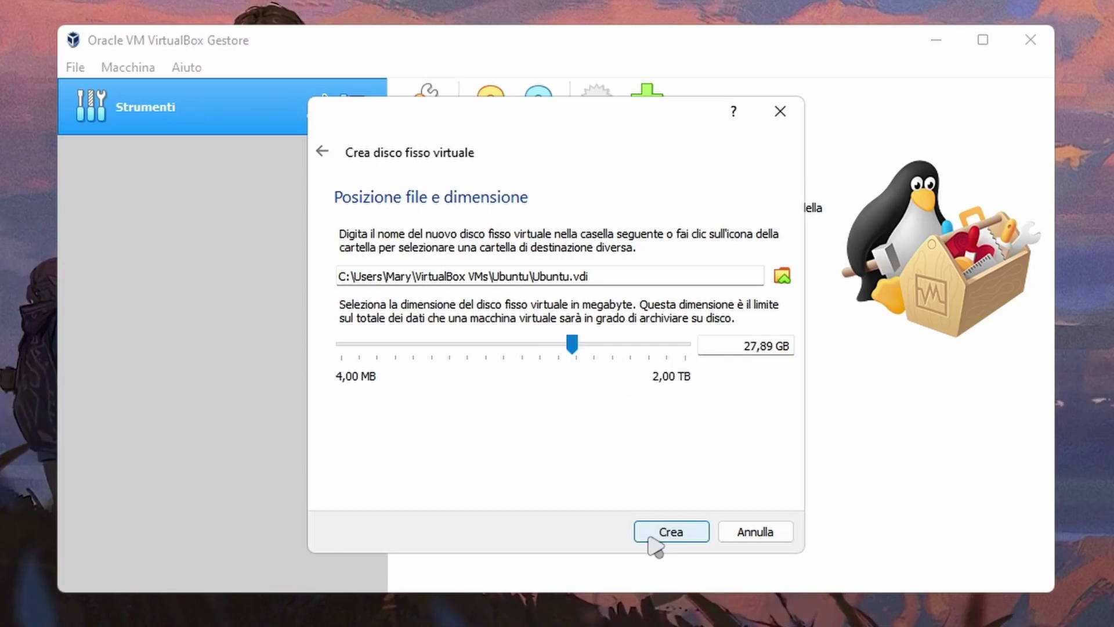
left_click(650, 536)
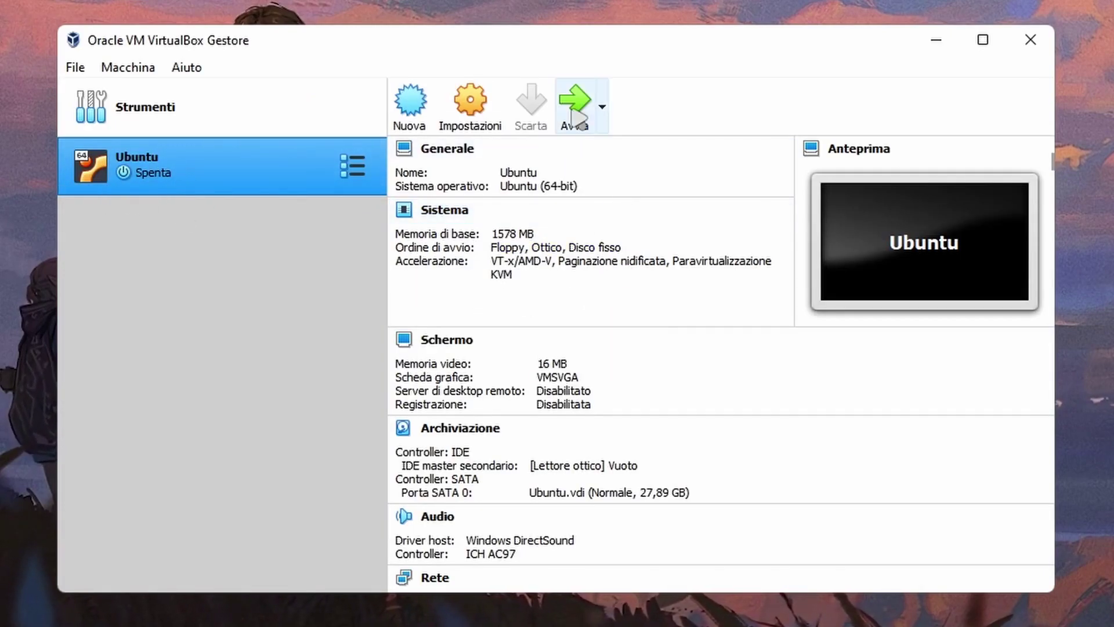
- Boot the Ubuntu machine from ubuntu-22.04-desktop-amd64.iso, added from the Download folder
left_click(577, 116)
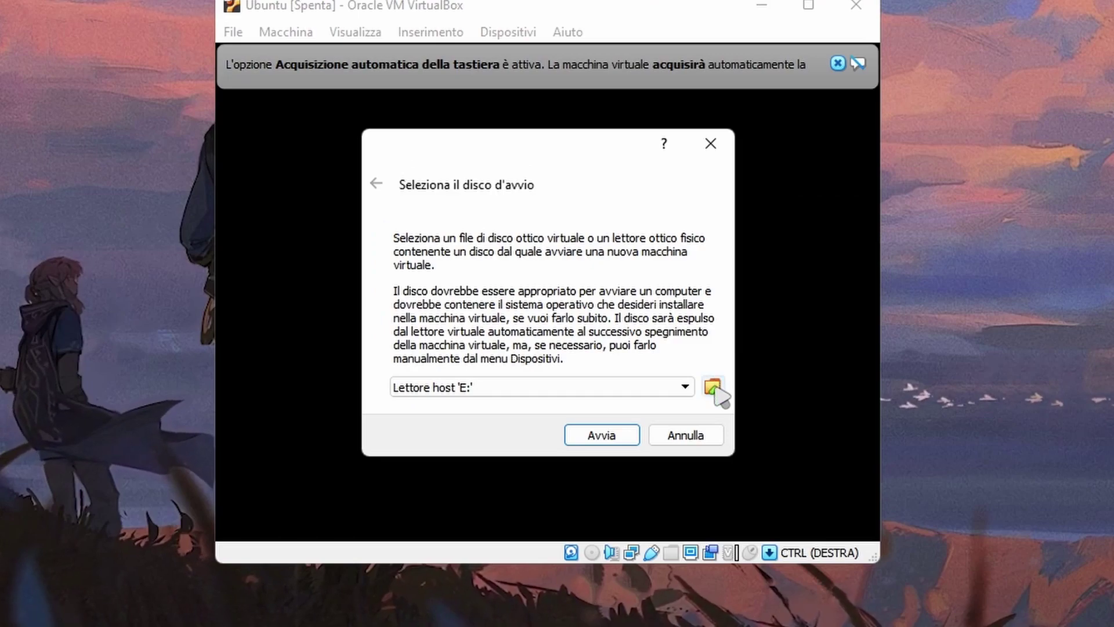
left_click(714, 388)
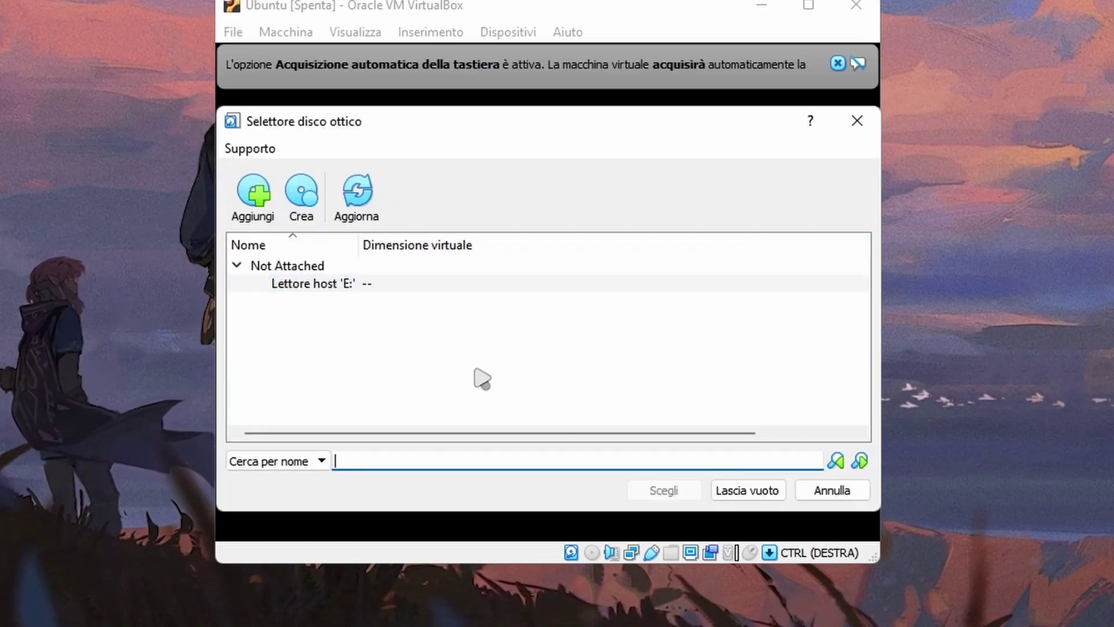
left_click(253, 195)
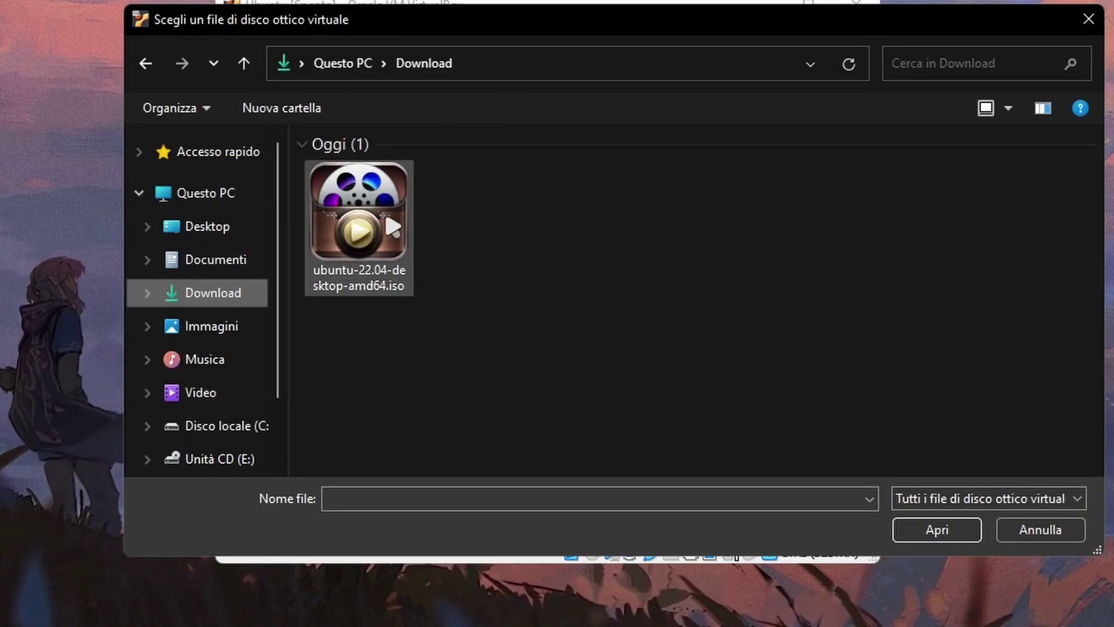
left_click(377, 227)
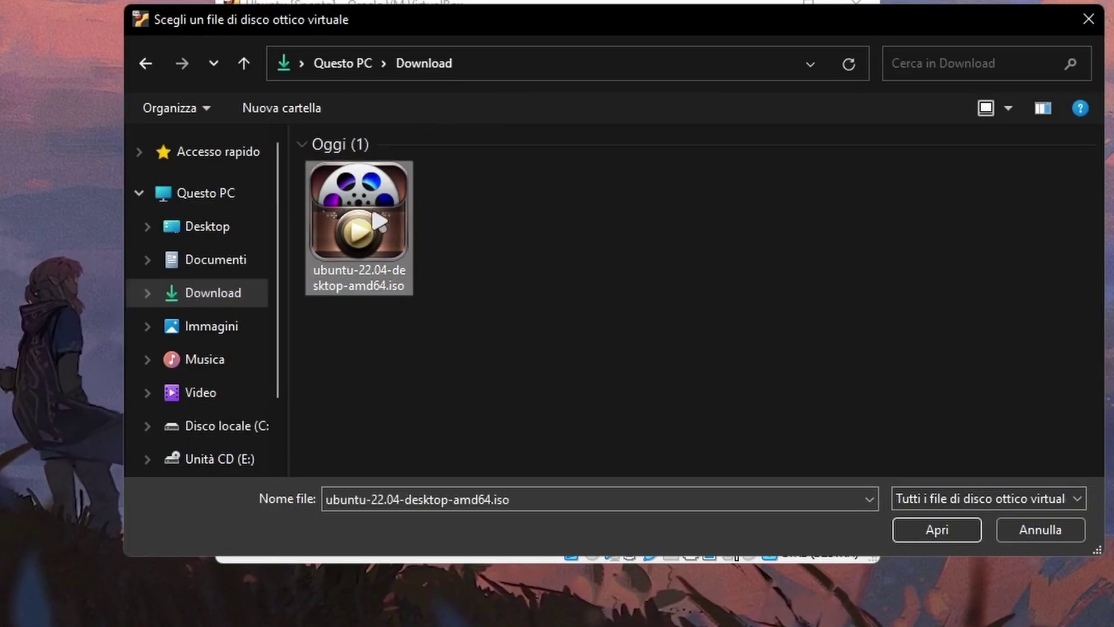
left_click(920, 536)
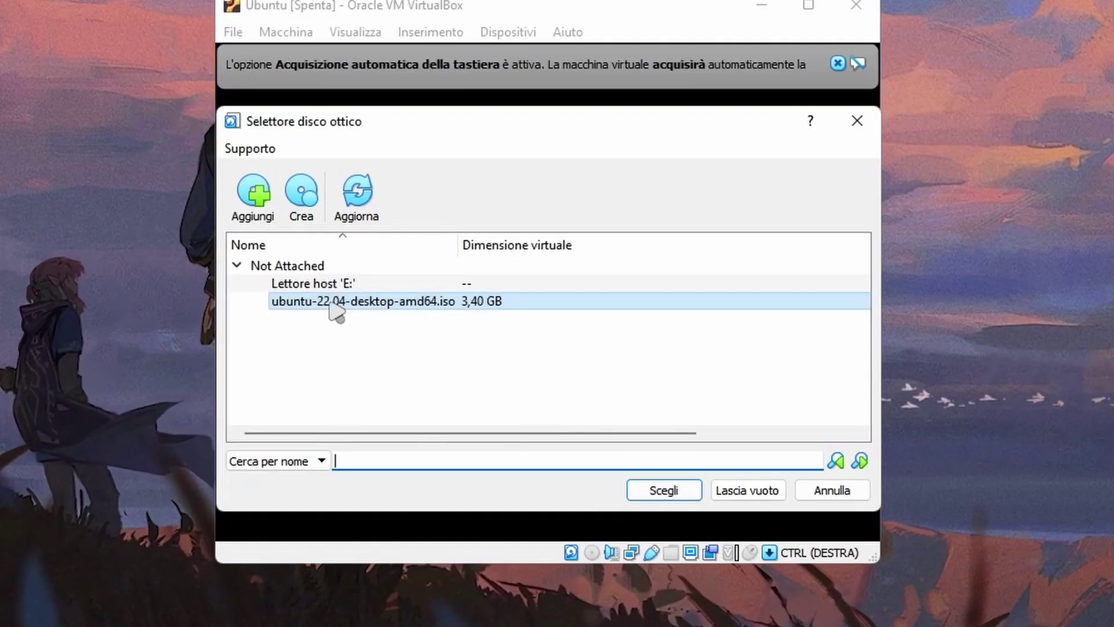
left_click(655, 497)
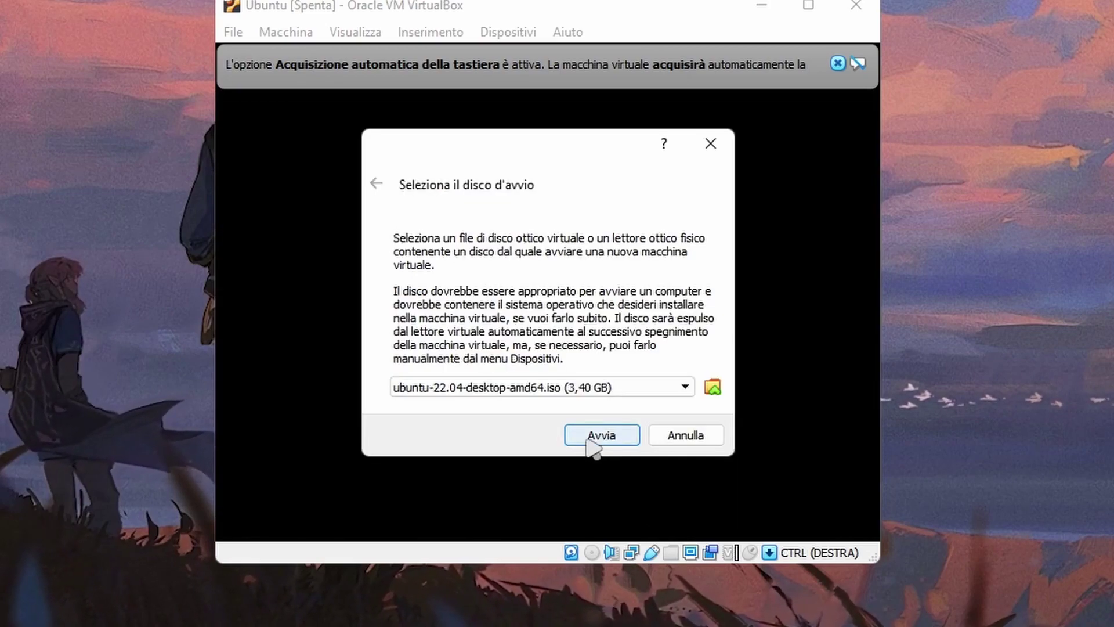
left_click(598, 438)
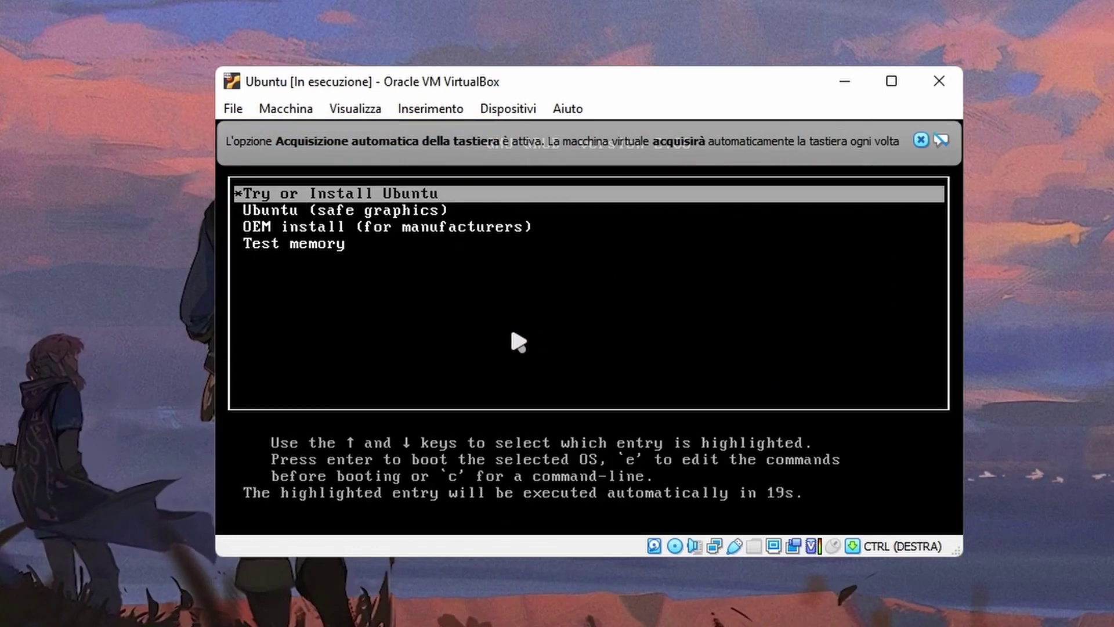
- Boot the installer and begin installing Ubuntu in Italiano with the Italian keyboard layout
key("Return")
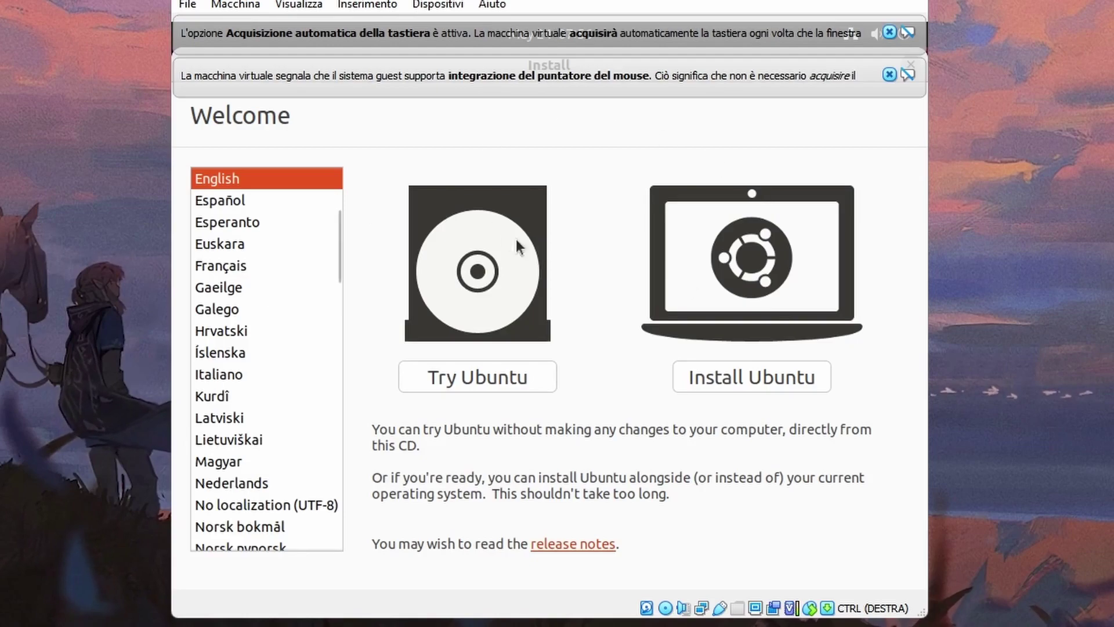
left_click(231, 373)
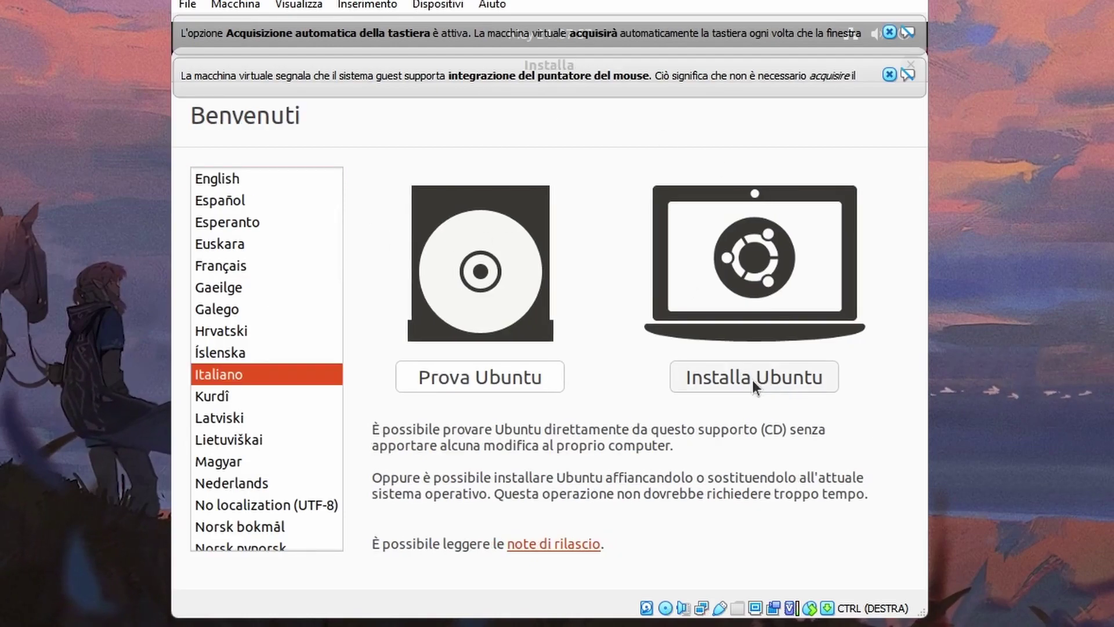
left_click(753, 380)
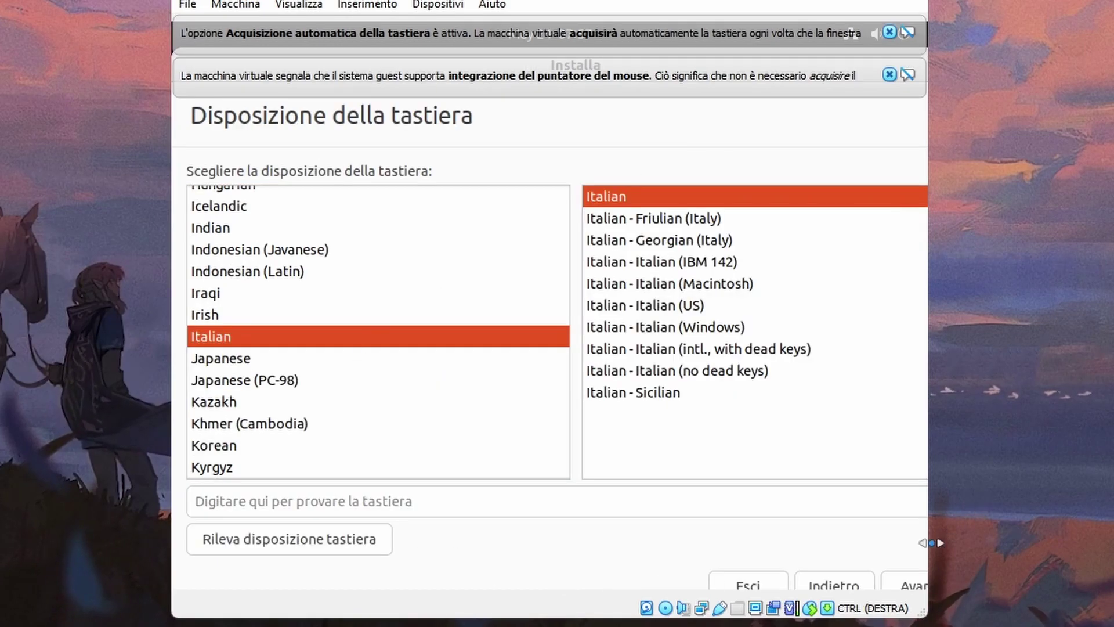
left_click(913, 586)
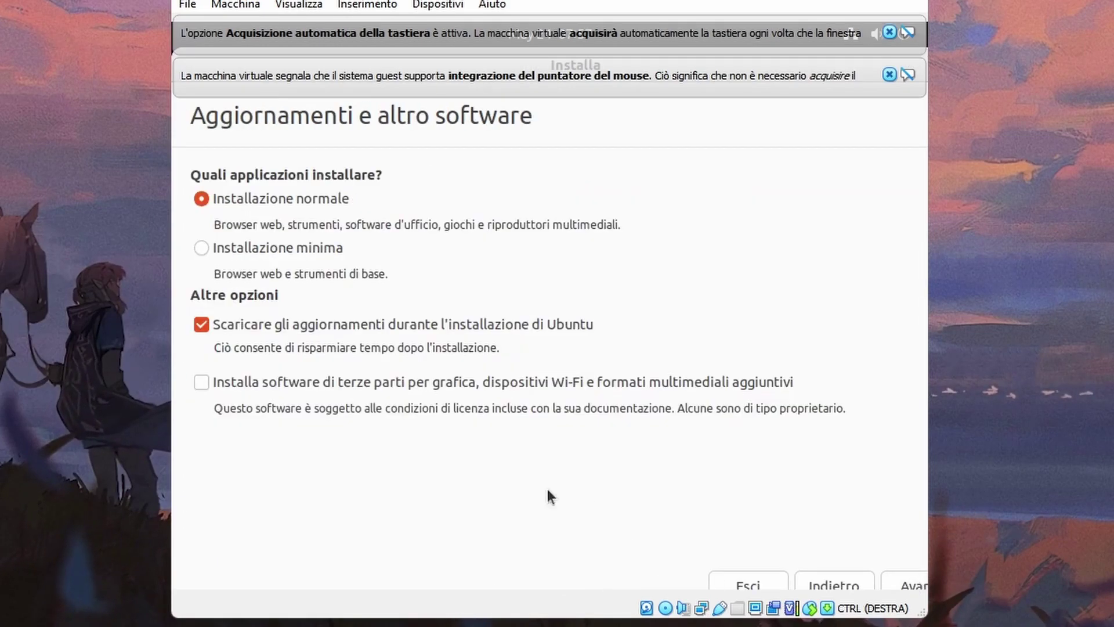
- Include third-party software, erase the disk for installation, and accept the Rome time zone
left_click(197, 382)
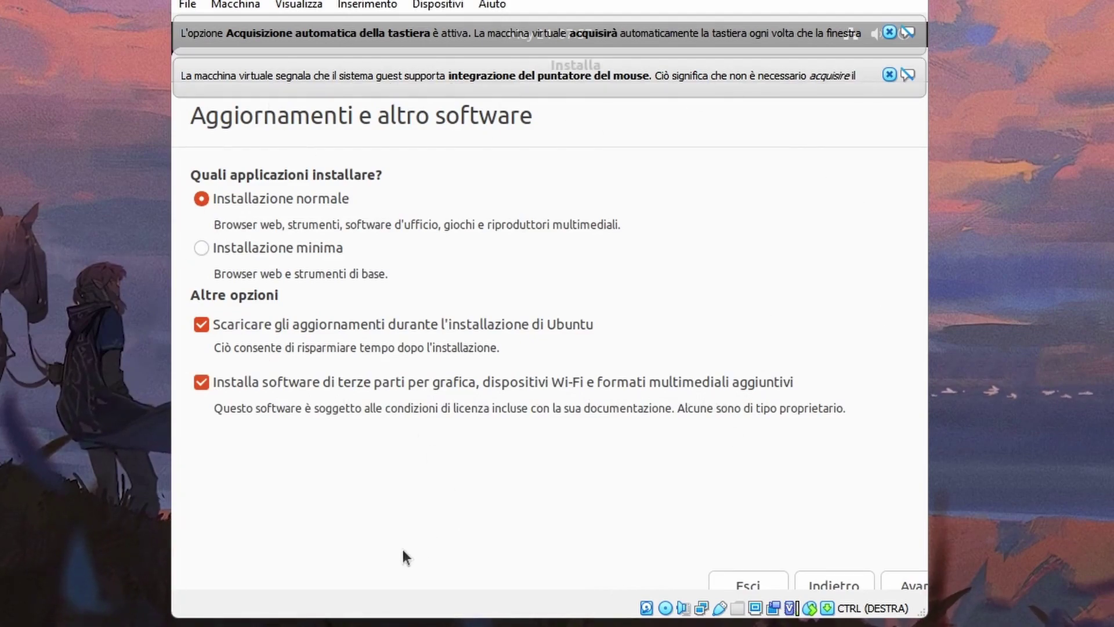
left_click(907, 576)
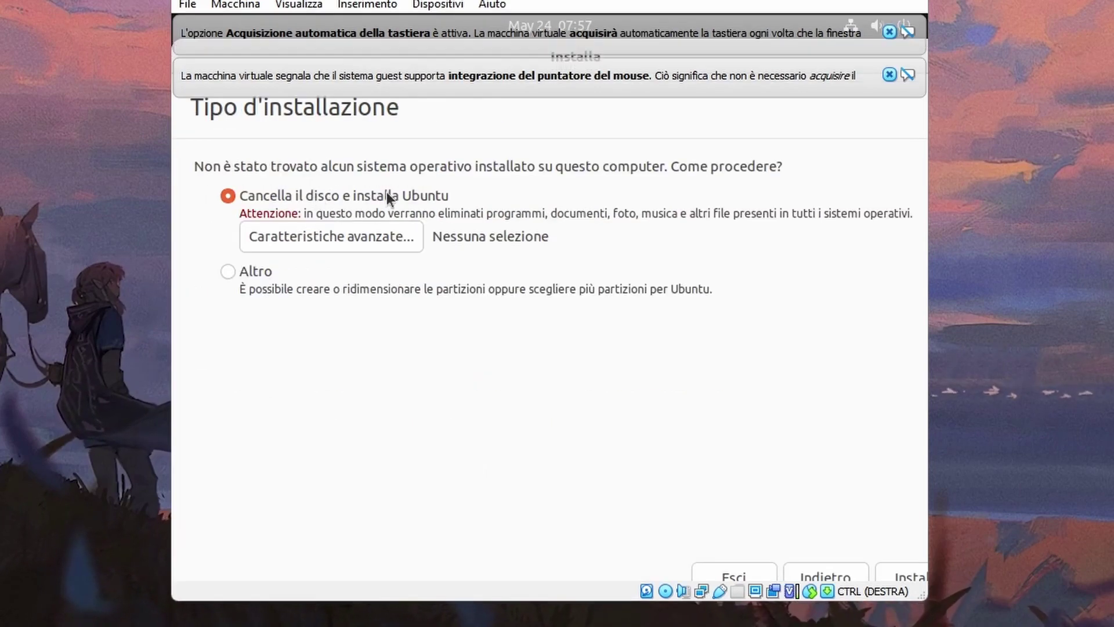
left_click(908, 577)
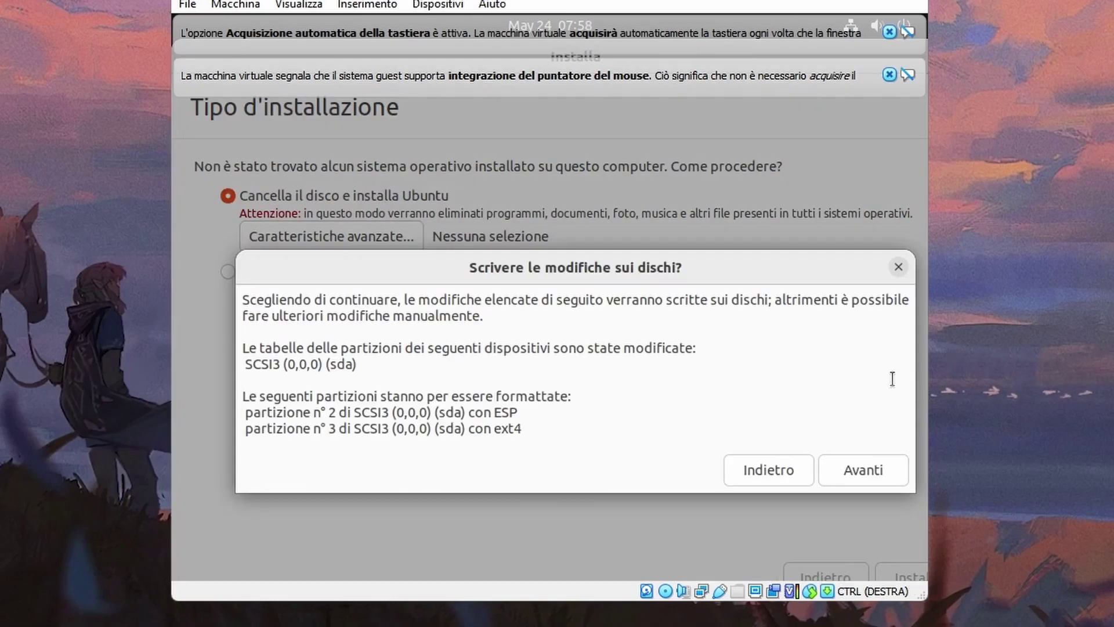
left_click(878, 475)
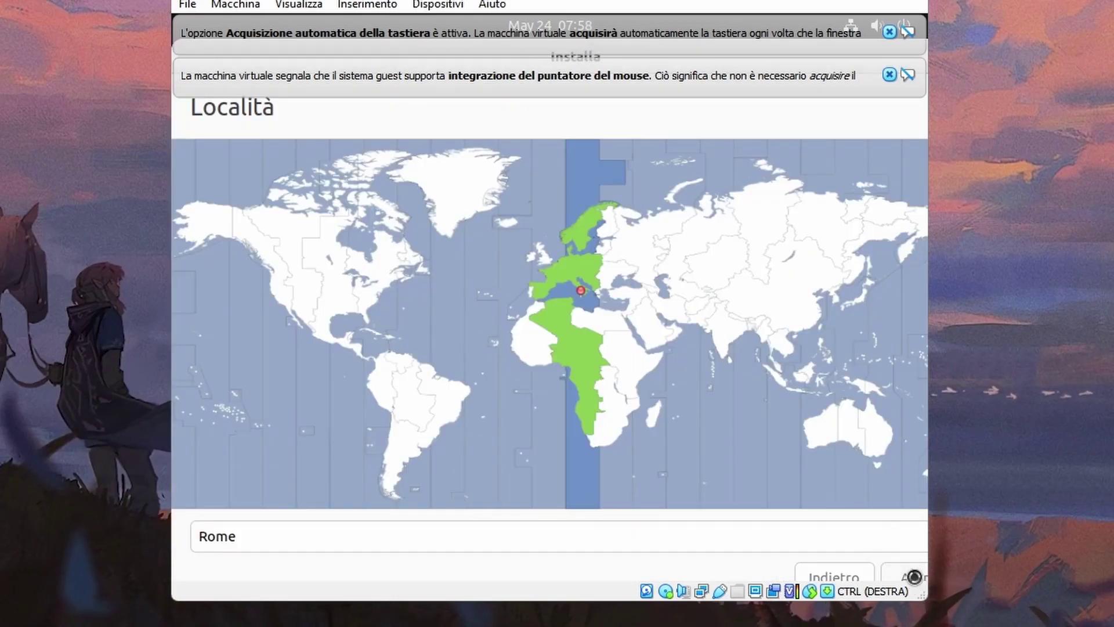
left_click(914, 577)
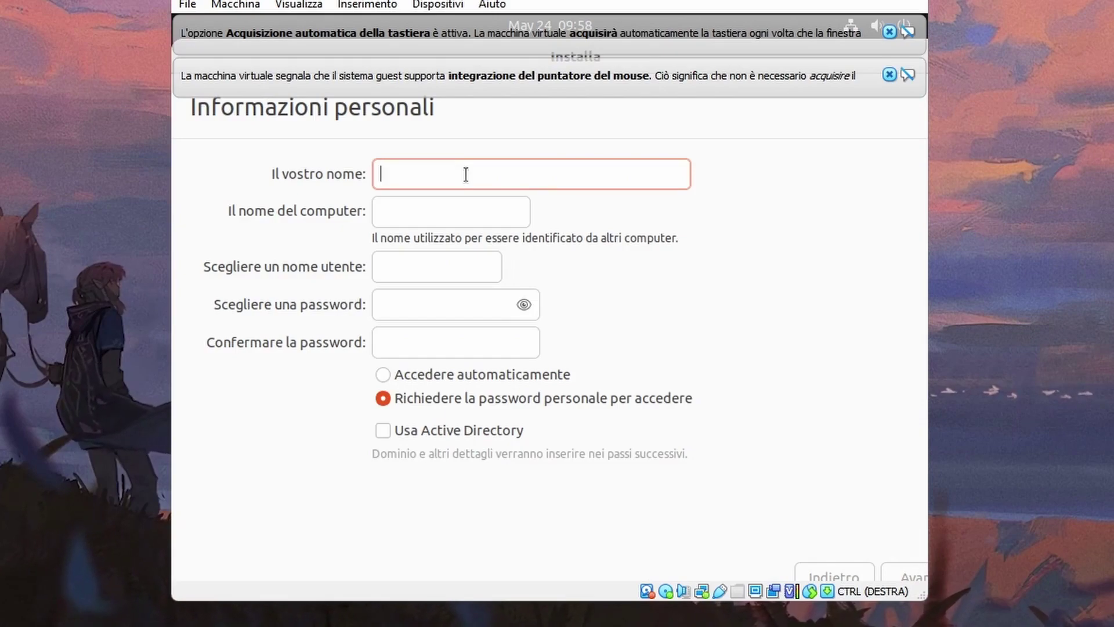
- Enter the user's name and account password, enable automatic login, and start installing
type("Mary")
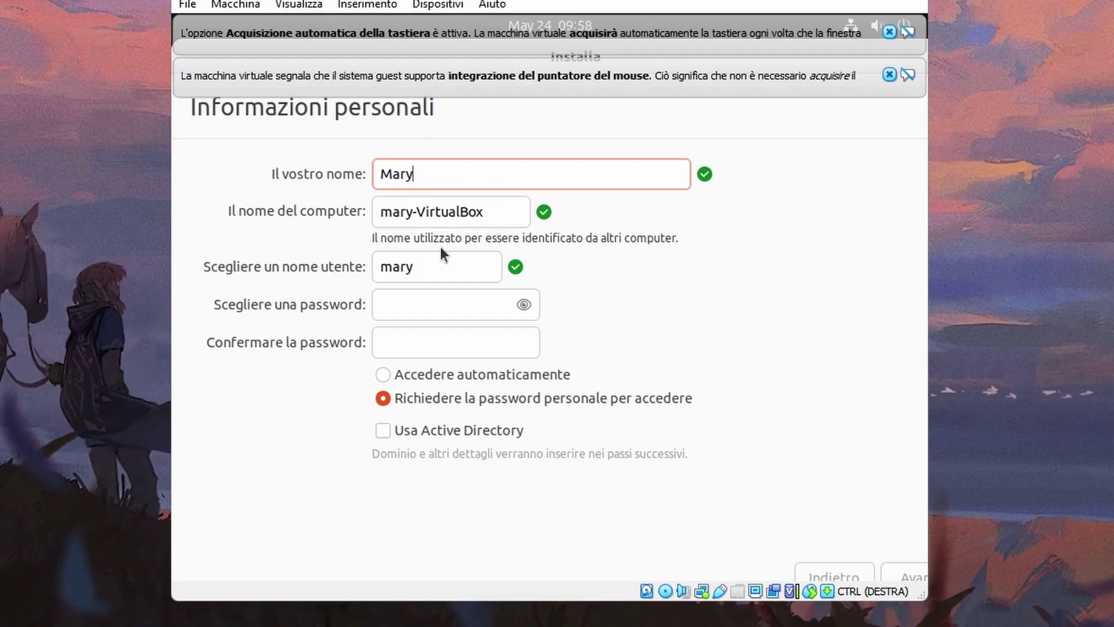
left_click(446, 304)
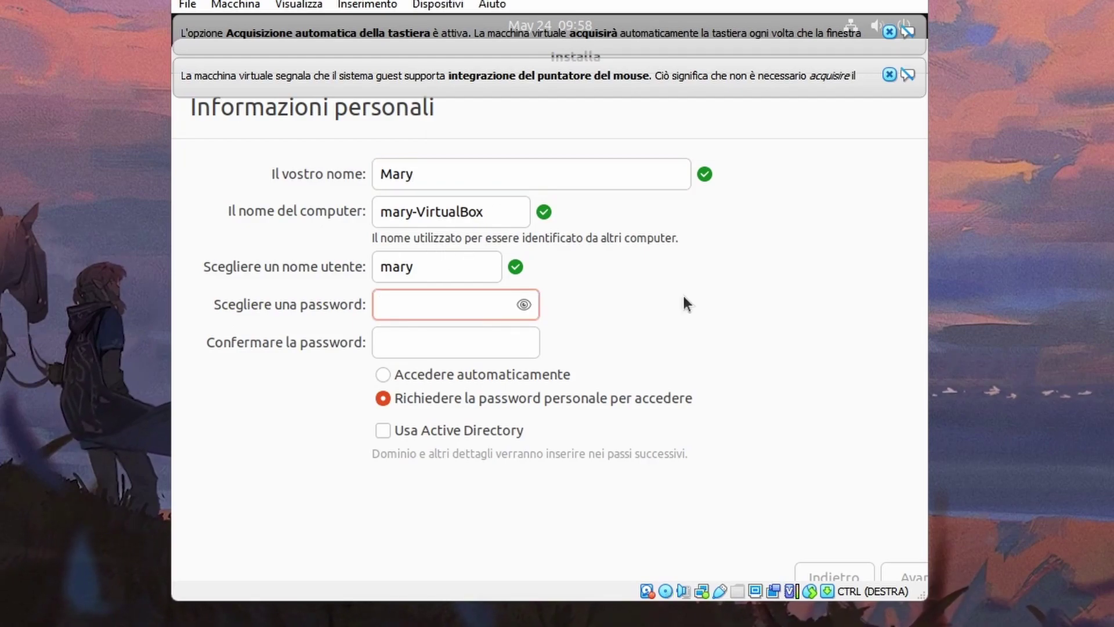
type("123")
key("Tab")
type("123")
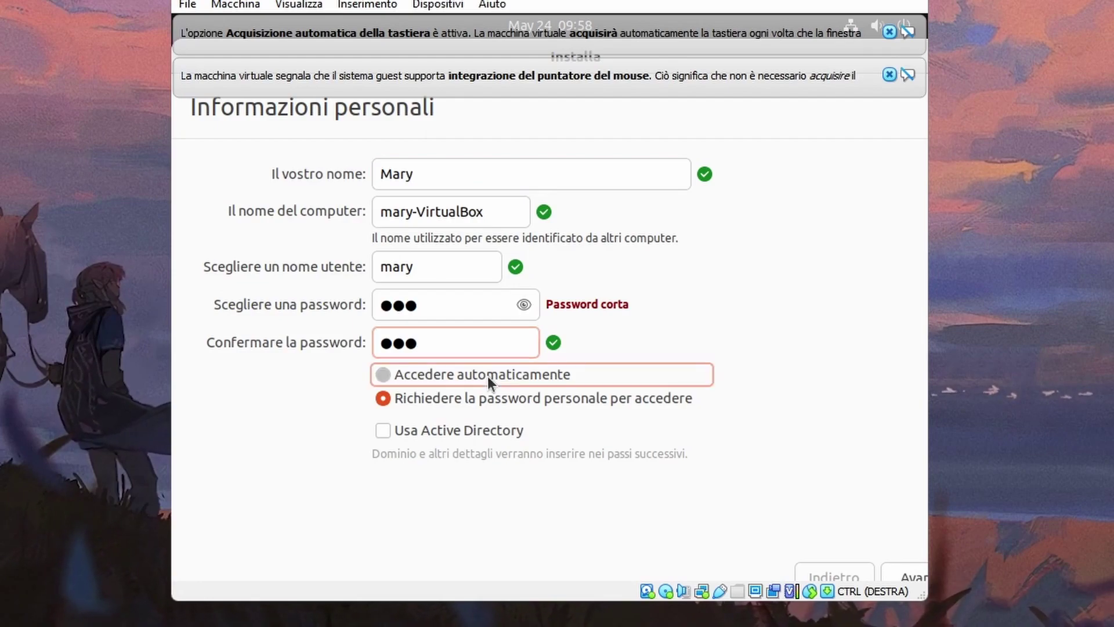
left_click(384, 373)
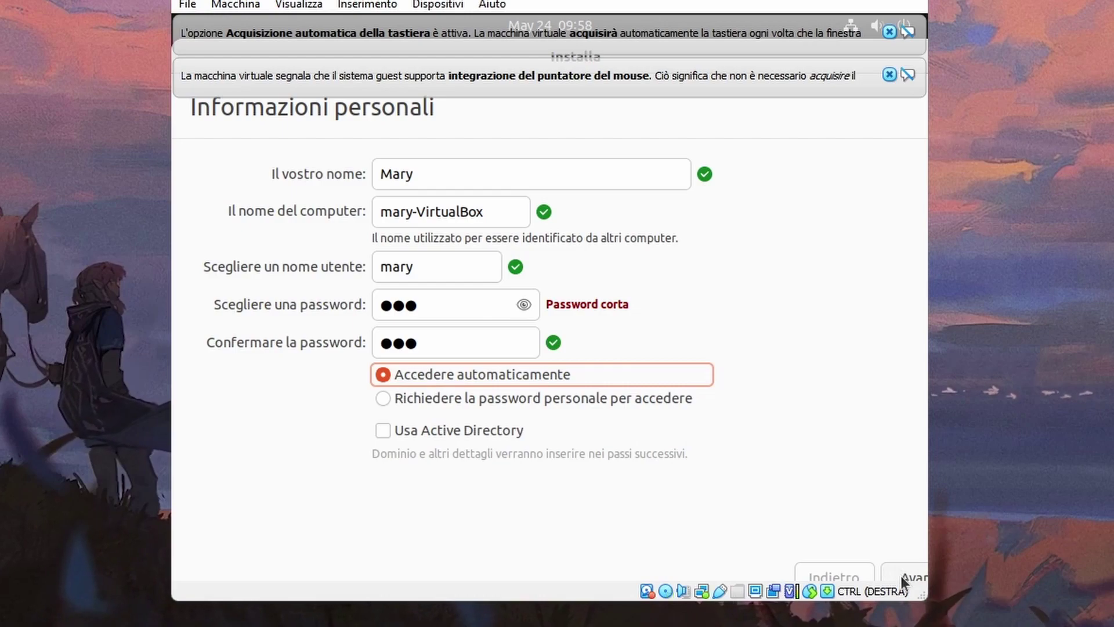
left_click(900, 576)
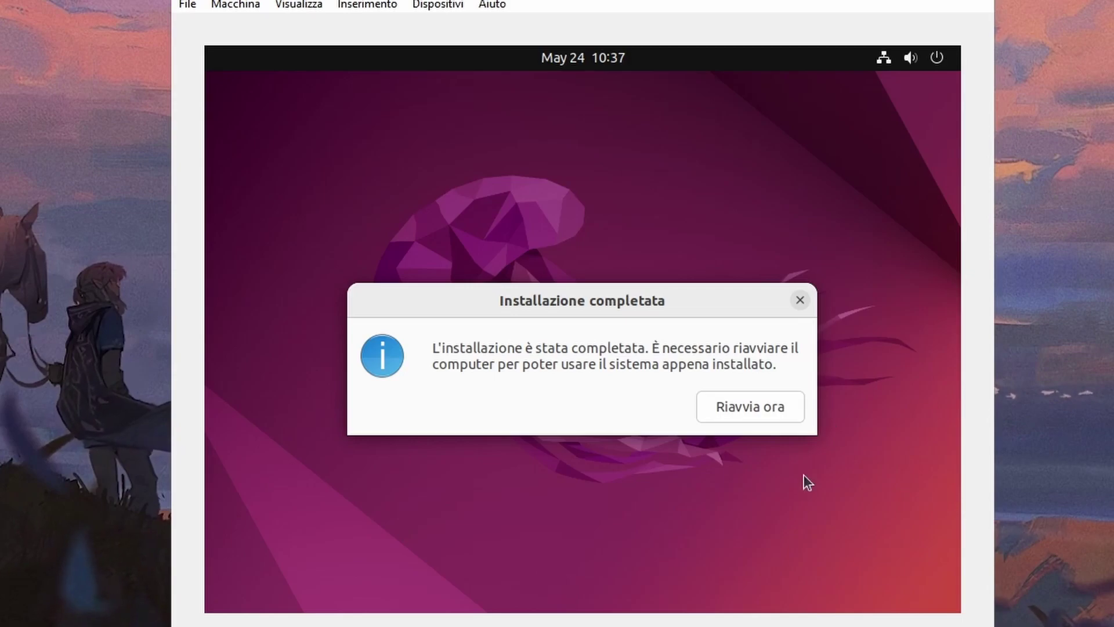
- Restart after installation, then close the VM window saving the machine state
left_click(754, 412)
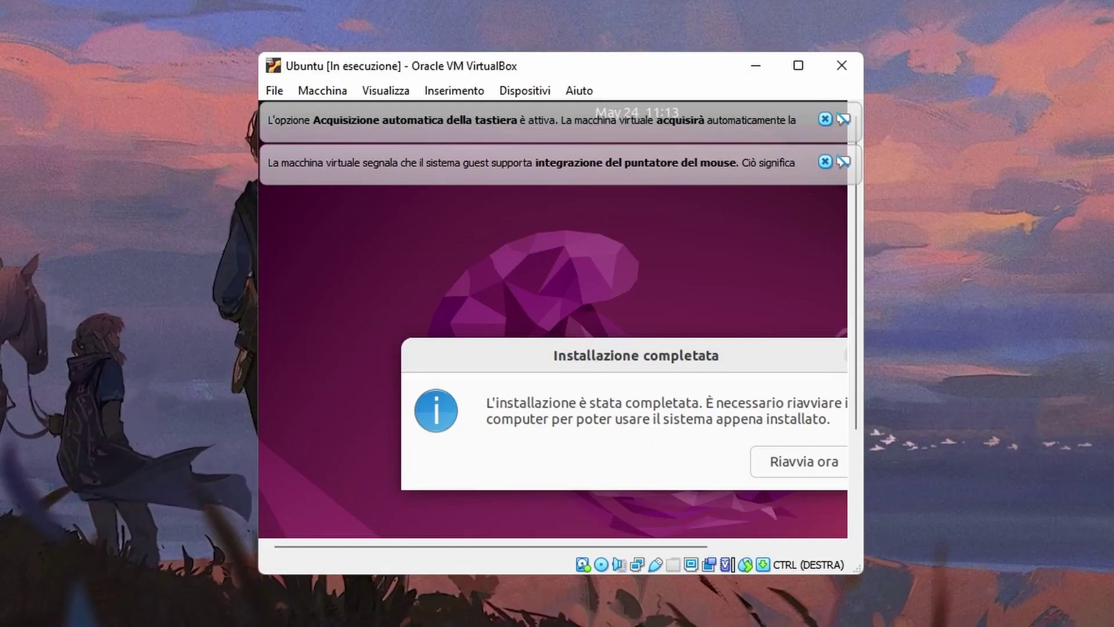
left_click(841, 65)
left_click(634, 290)
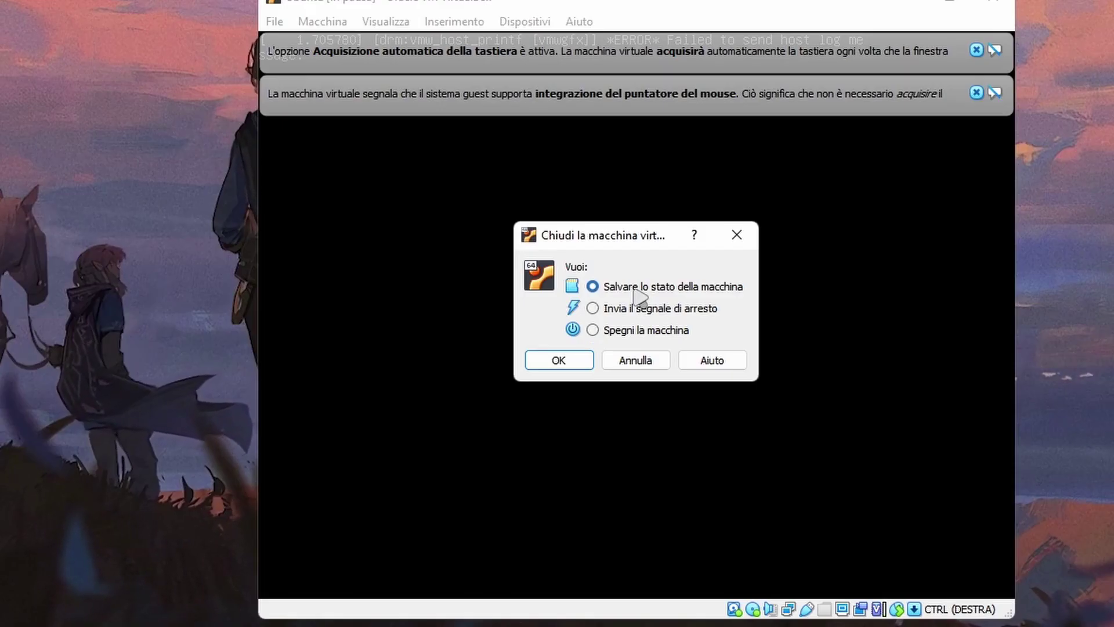
left_click(548, 360)
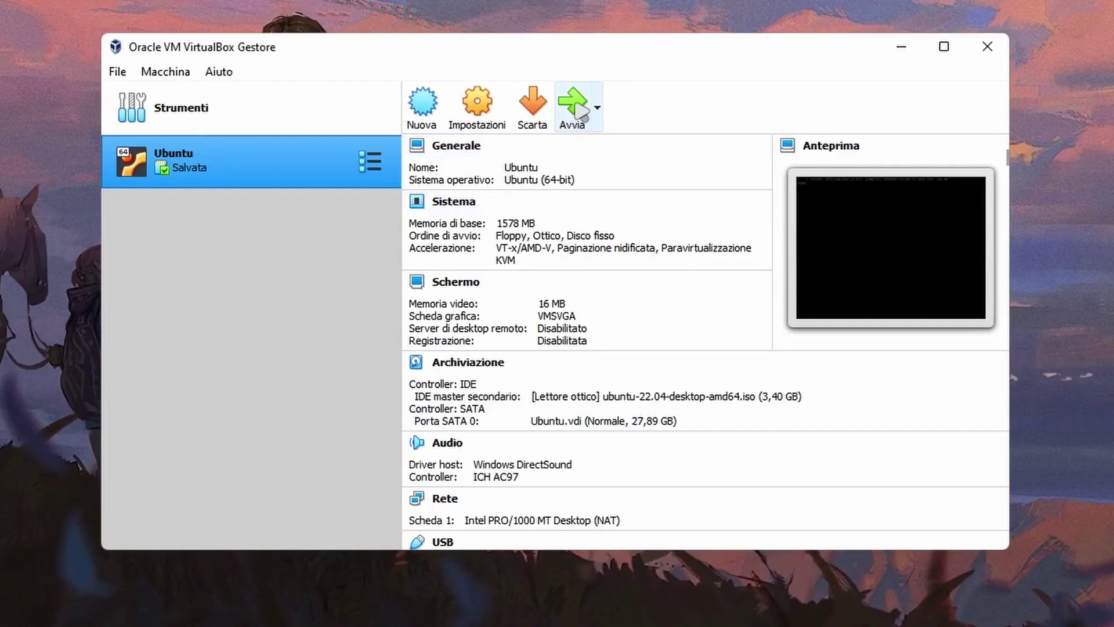
- Start the Ubuntu machine again and continue past the remove-installation-medium prompt
left_click(574, 107)
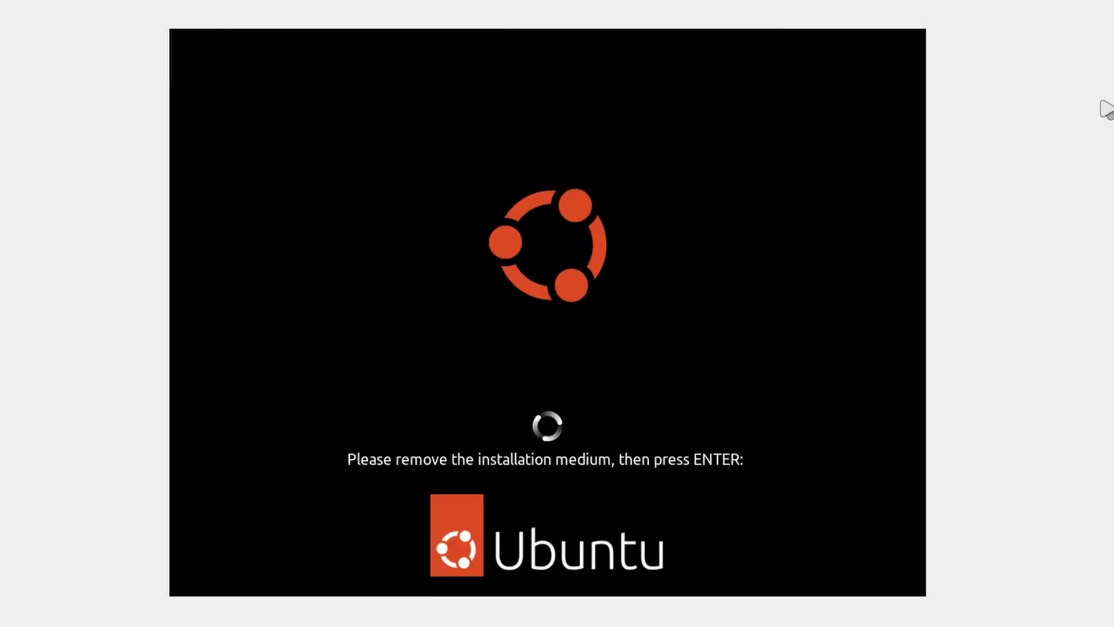
key("Return")
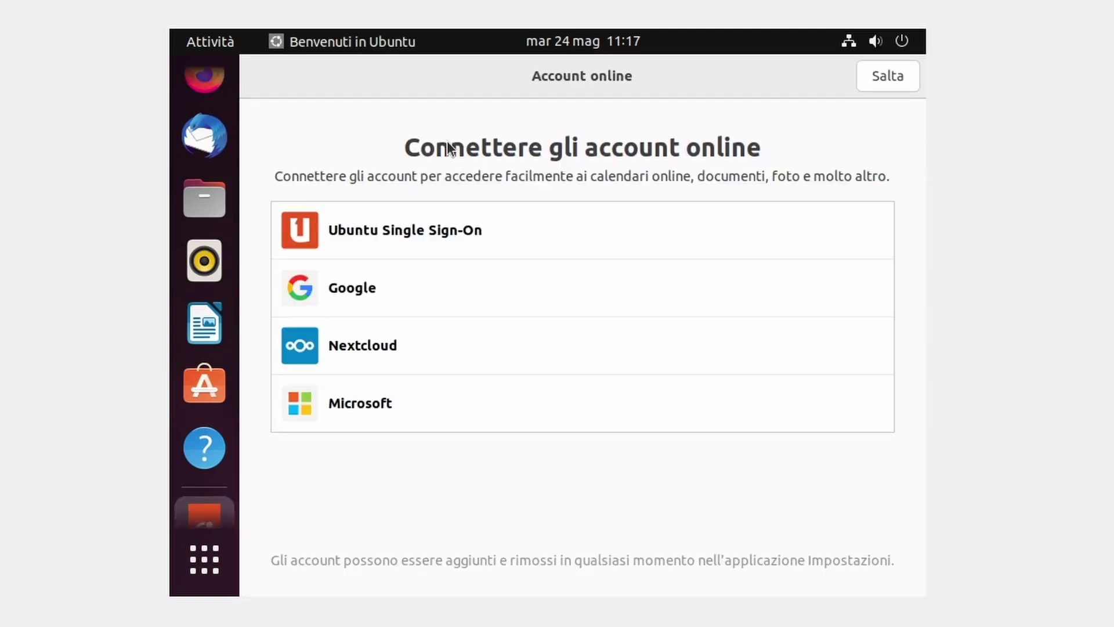
- Skip online accounts, refuse sending system information, and leave location services off
left_click(889, 75)
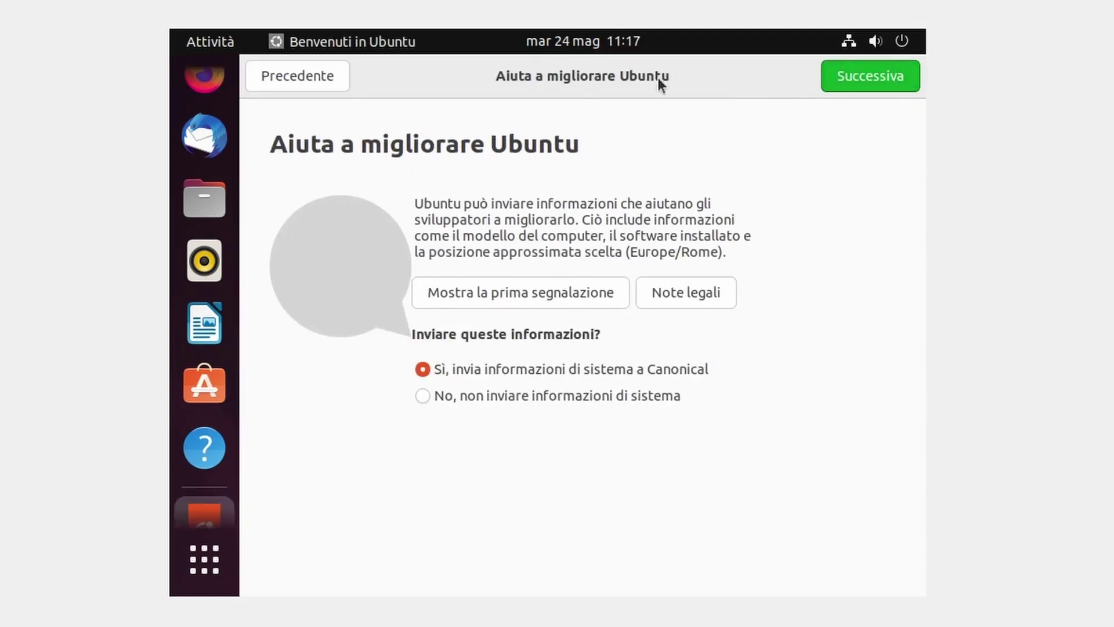
left_click(462, 395)
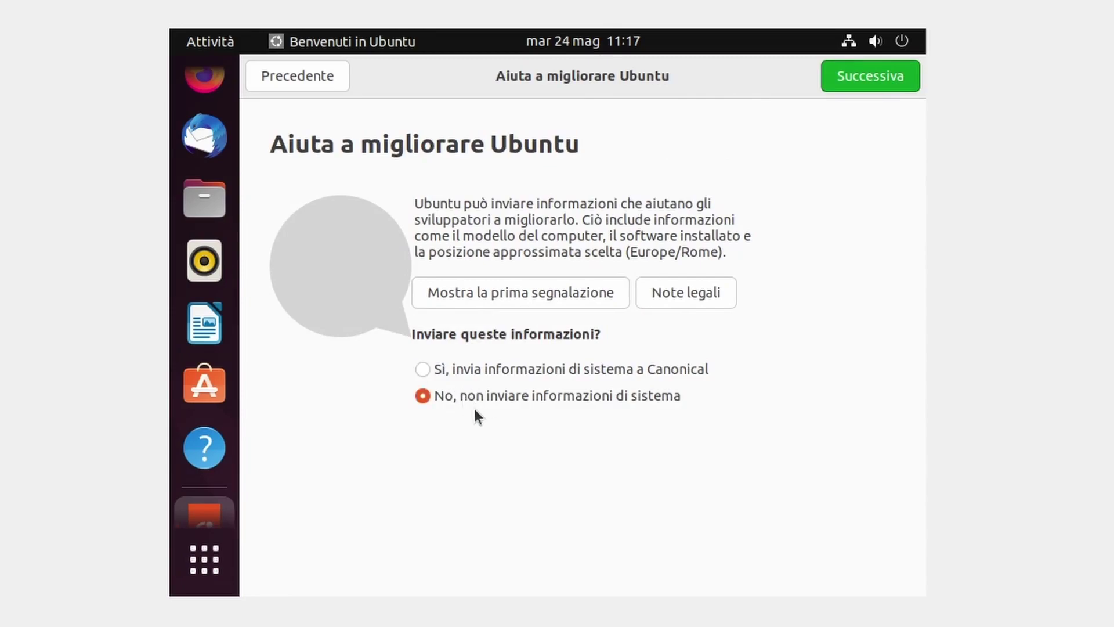
left_click(867, 78)
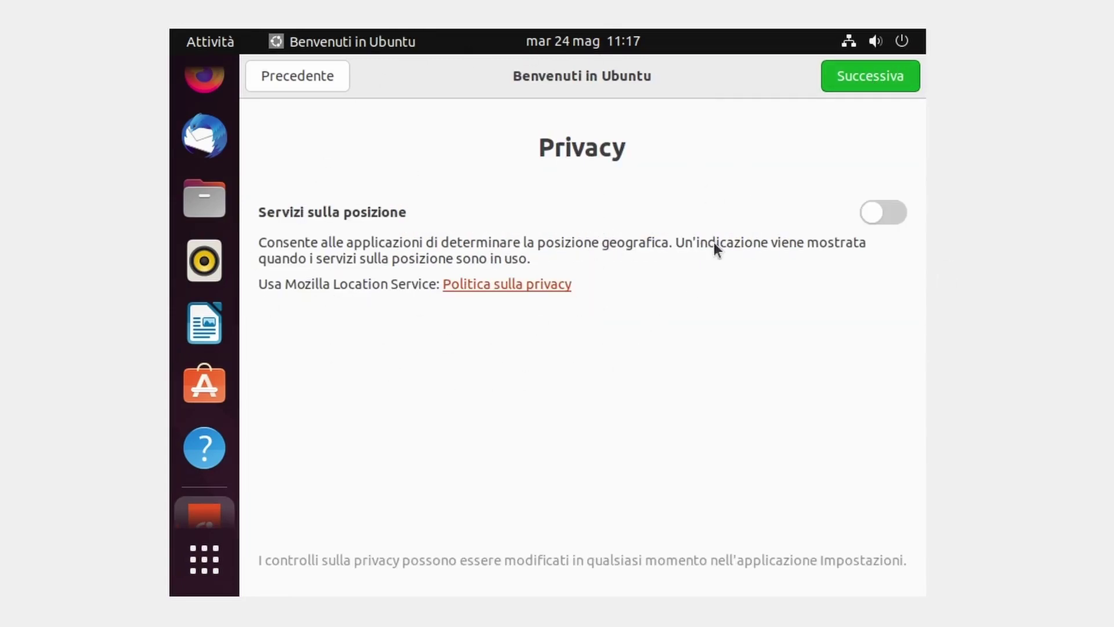
left_click(859, 83)
left_click(878, 82)
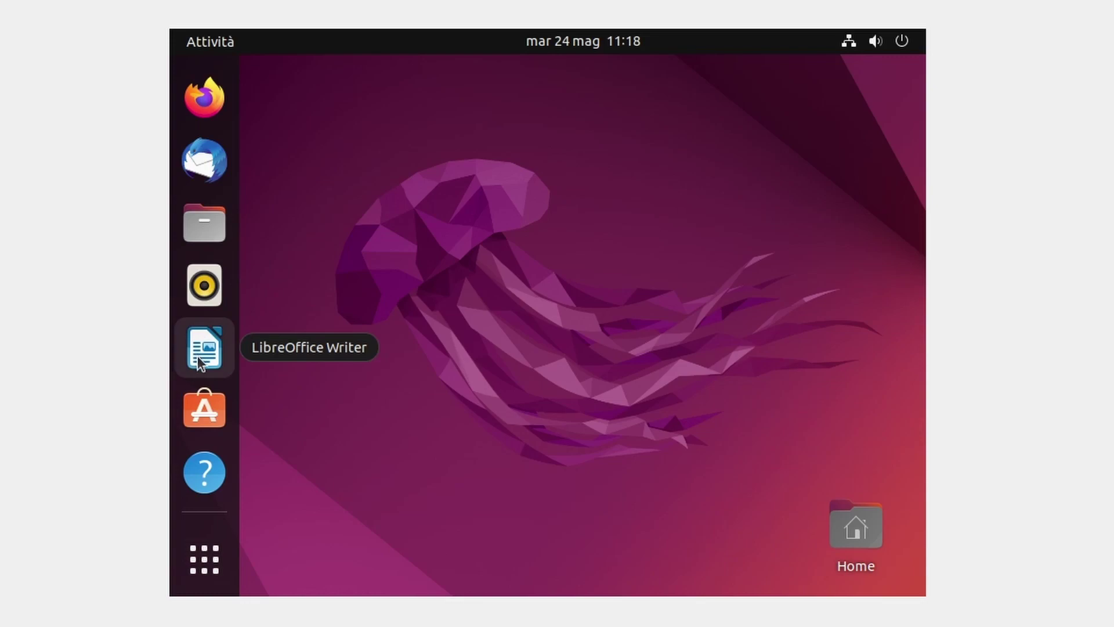
left_click(194, 555)
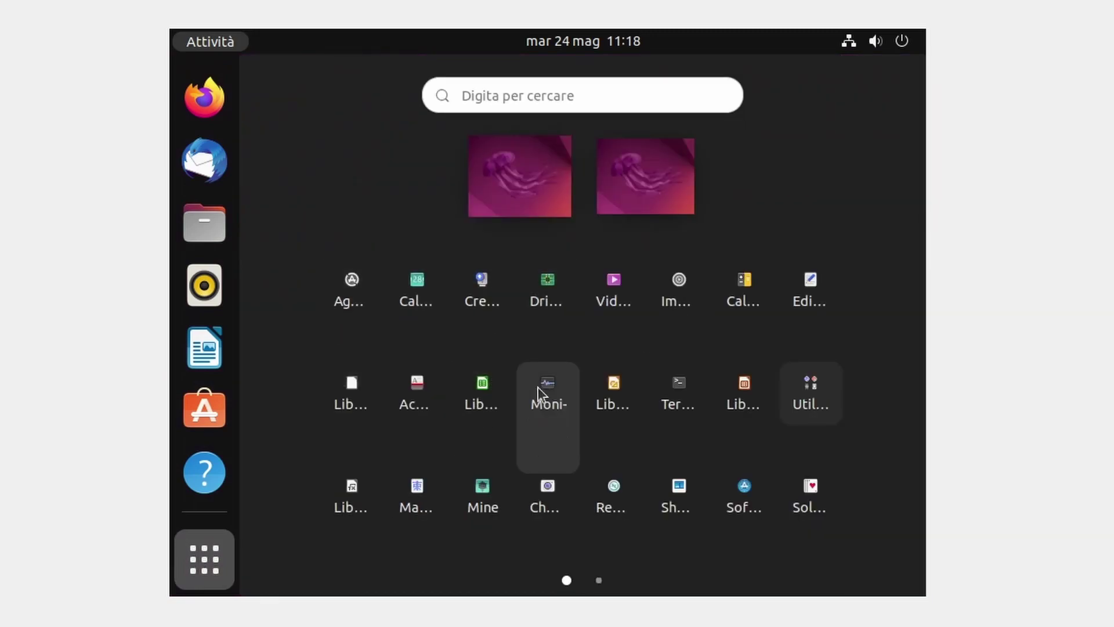
left_click(335, 457)
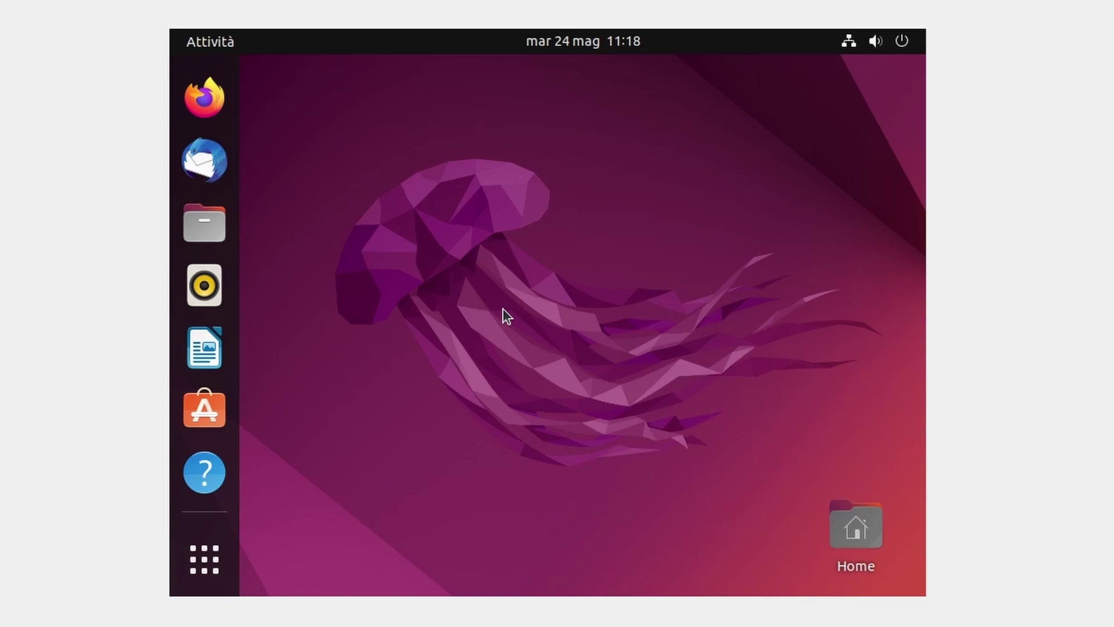
left_click(903, 43)
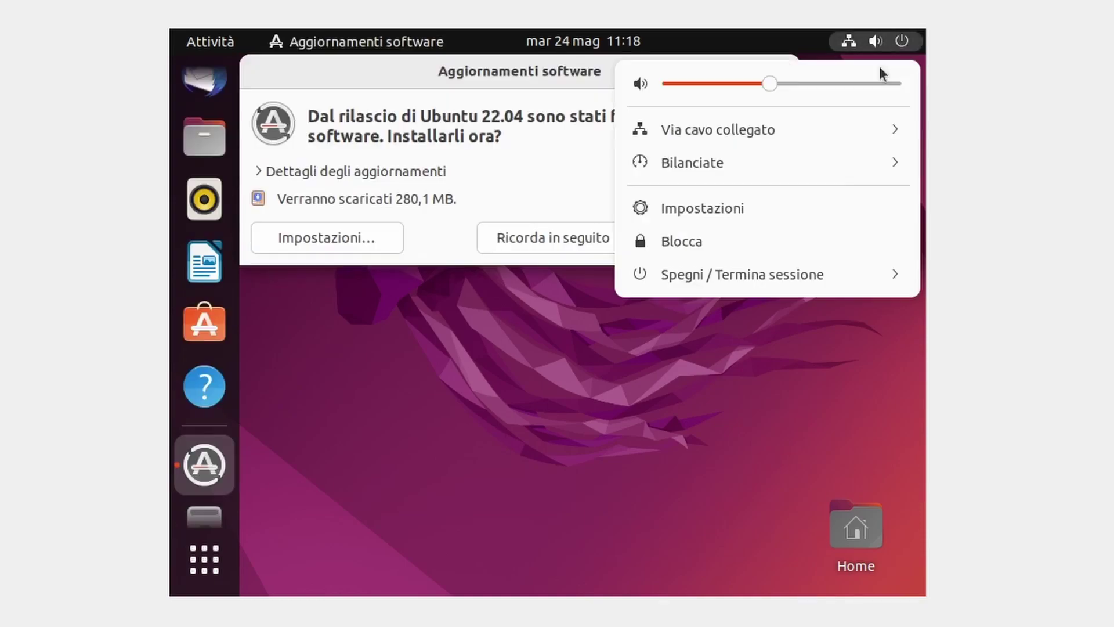
left_click(723, 281)
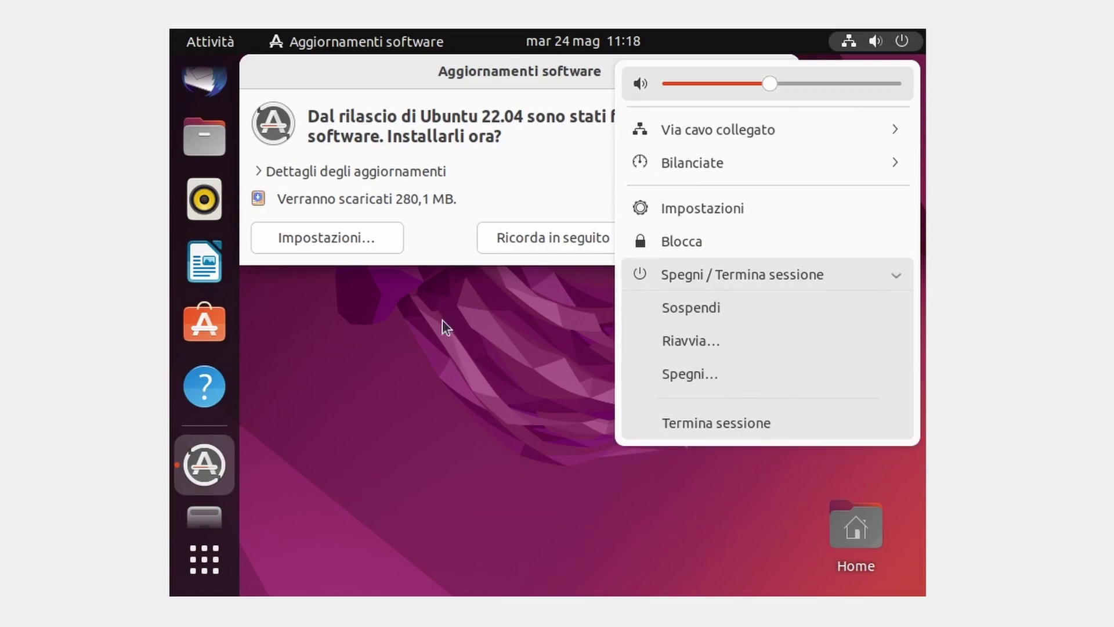
left_click(531, 135)
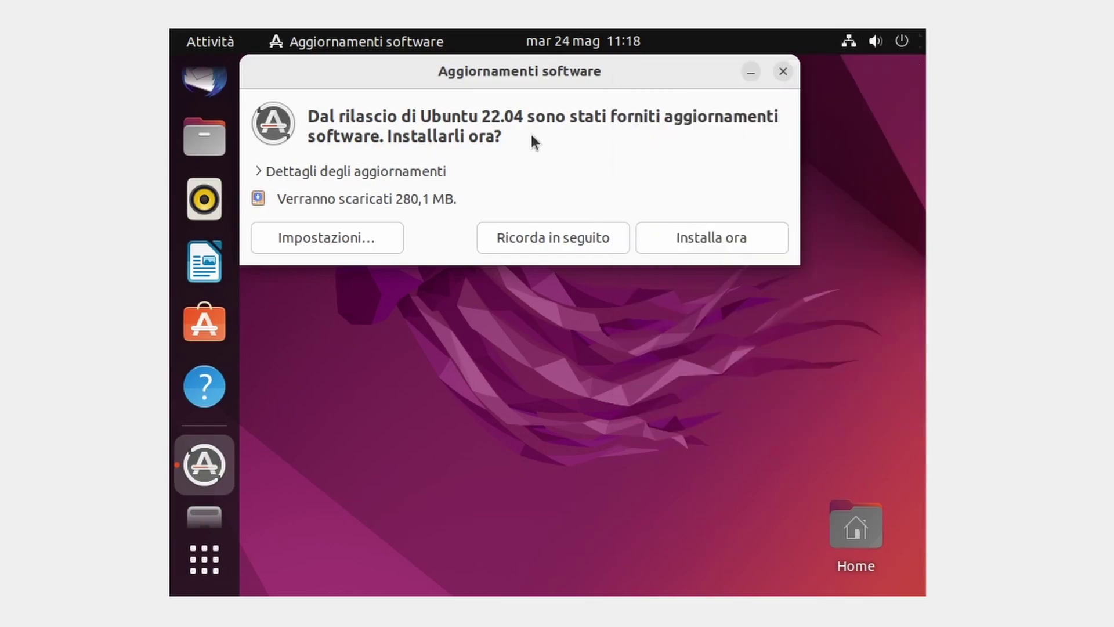
left_click(784, 68)
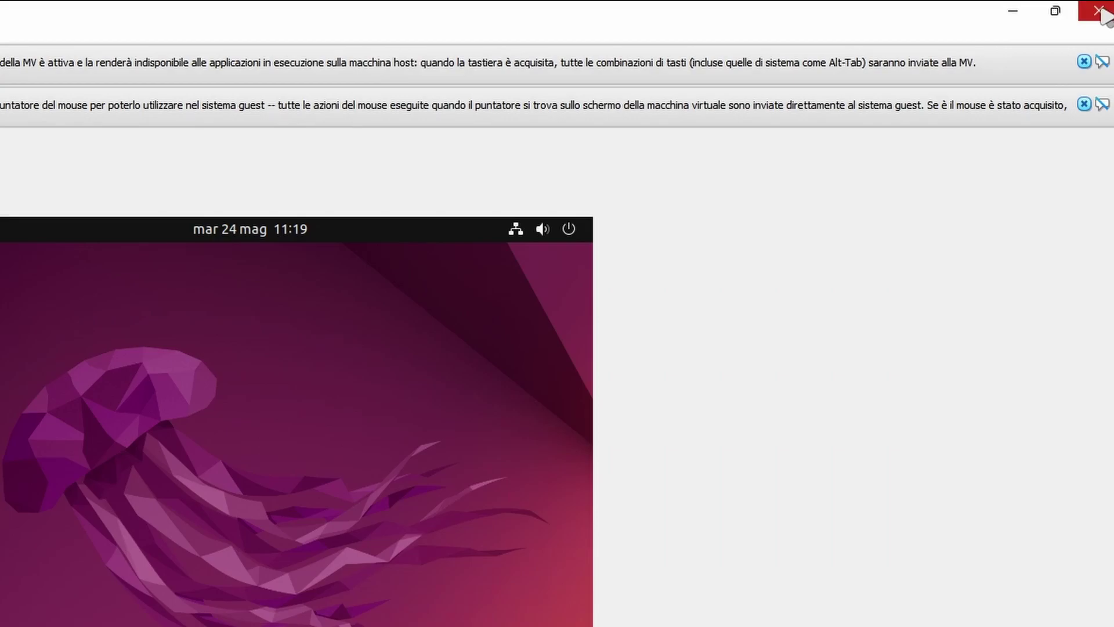
- Close the VM saving its state, then remove the Ubuntu machine and delete all its files
left_click(1098, 12)
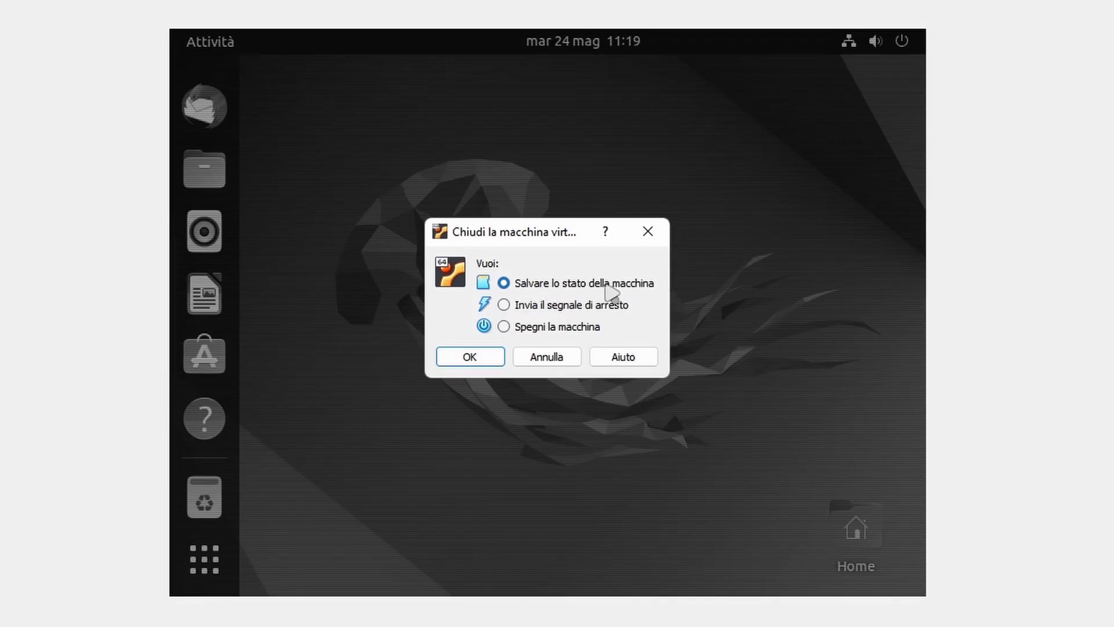
left_click(458, 357)
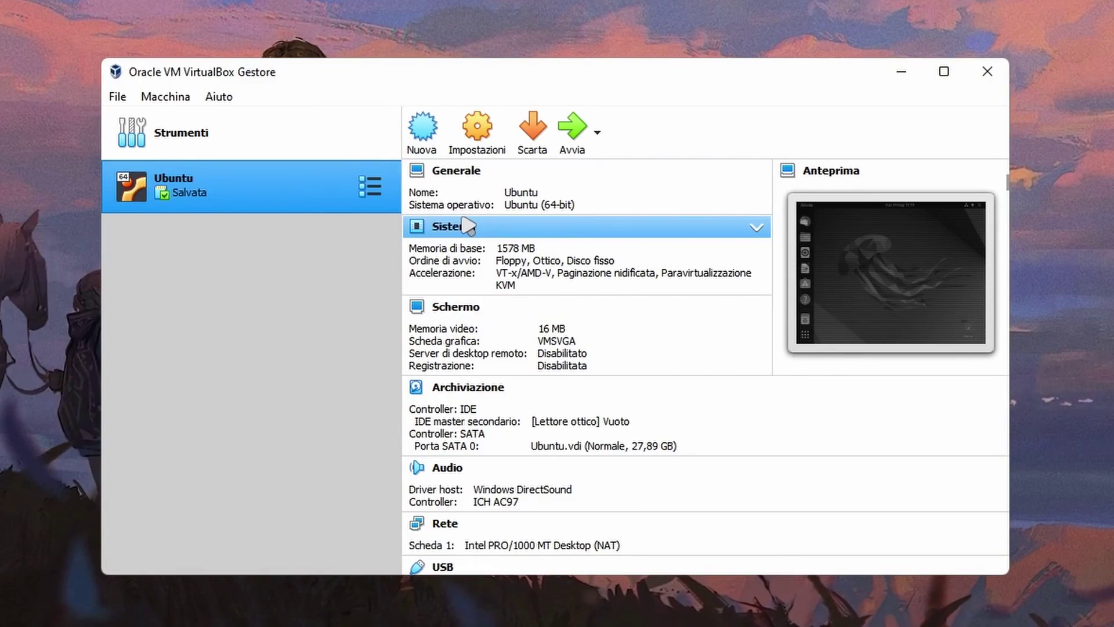
right_click(218, 190)
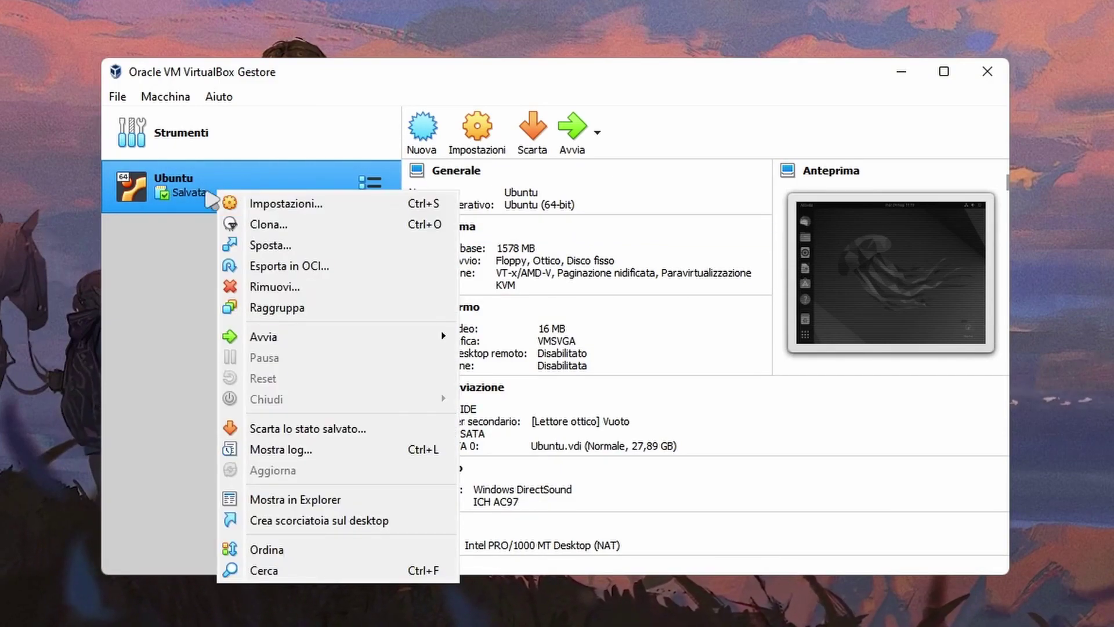
left_click(319, 286)
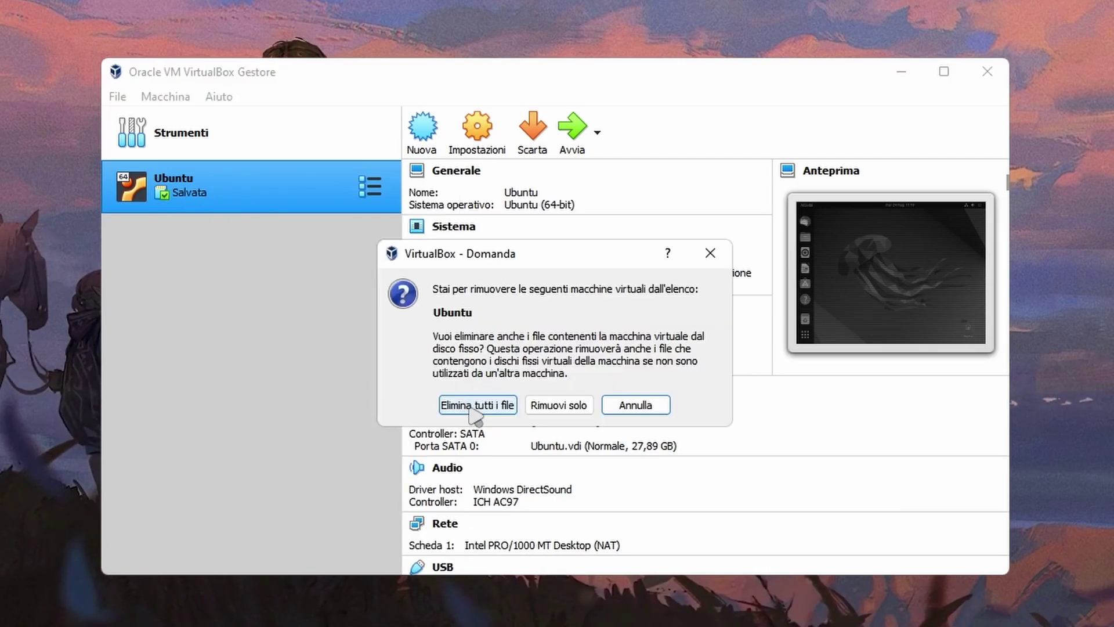
left_click(472, 406)
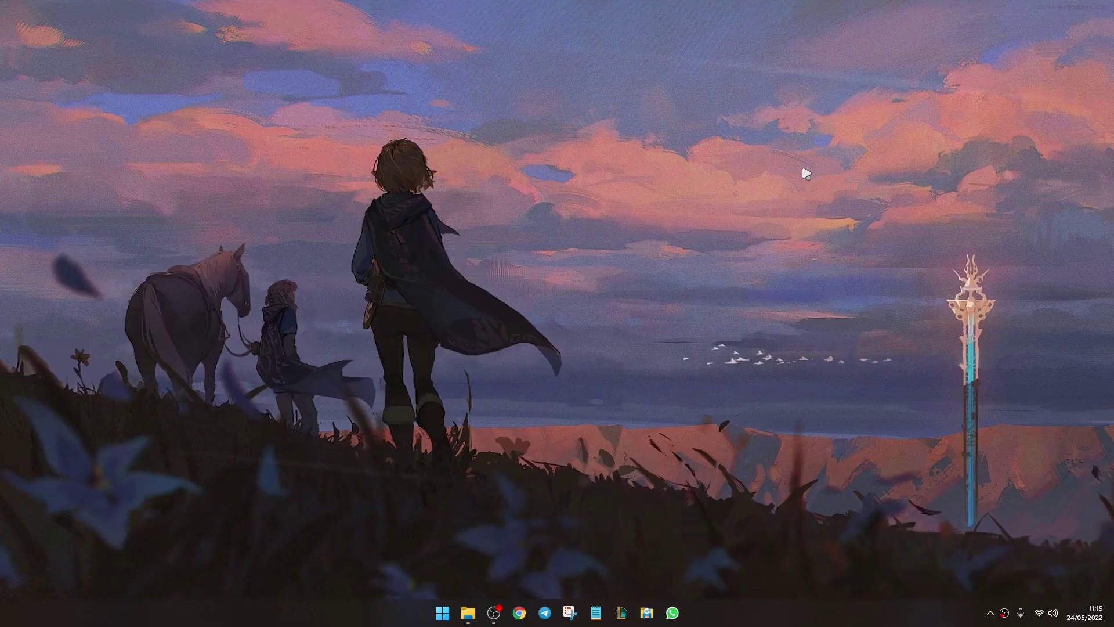